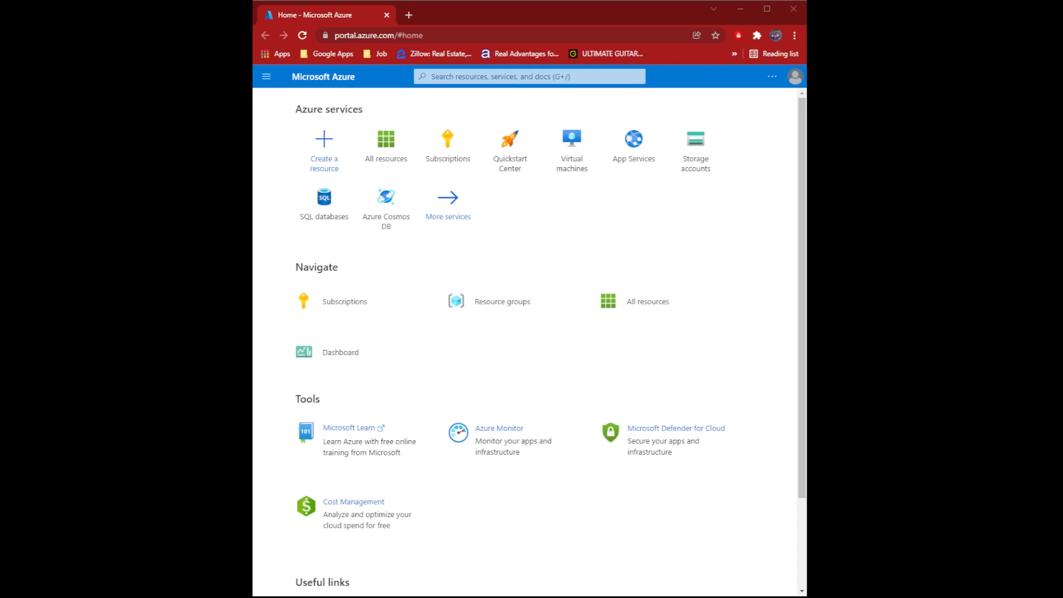
# - Open the Create a resource page from the Azure home page
pyautogui.click(339, 161)
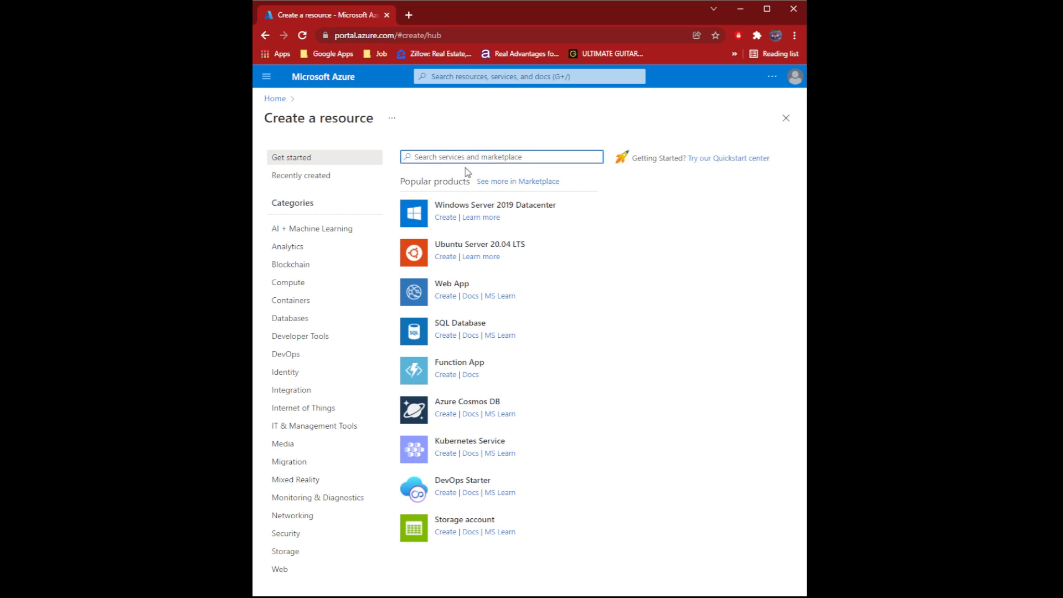
# - Start a new SQL Database, keeping the current subscription and choosing the existing resource group
pyautogui.click(440, 339)
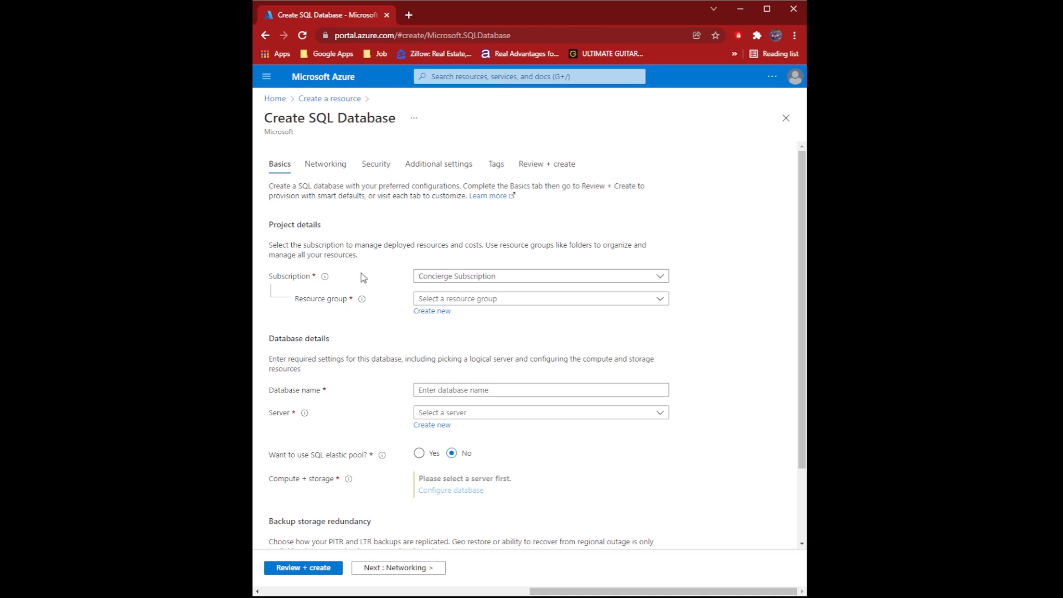
pyautogui.click(472, 279)
pyautogui.click(473, 279)
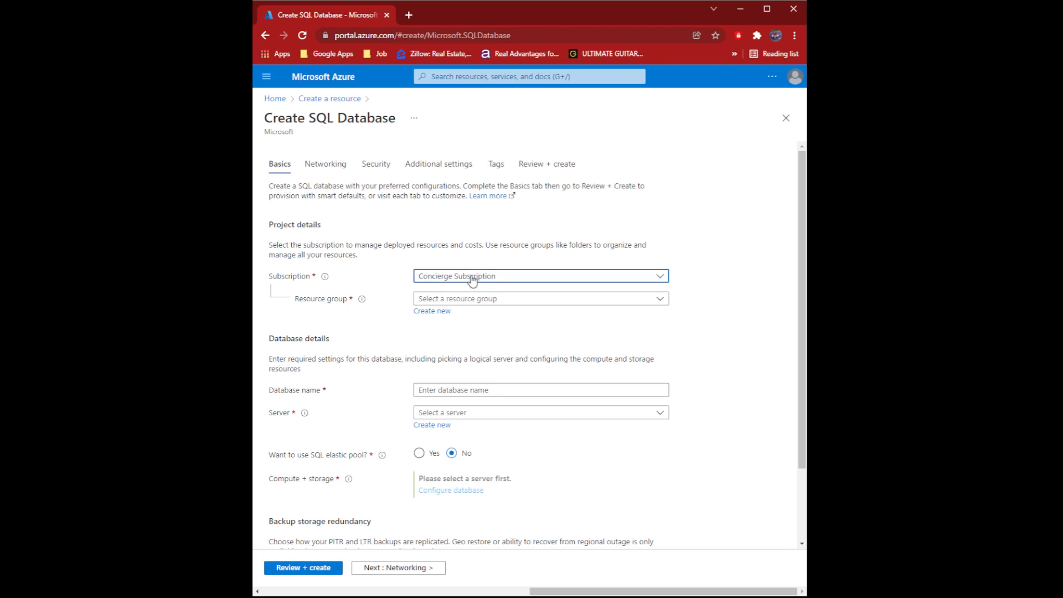
pyautogui.click(463, 300)
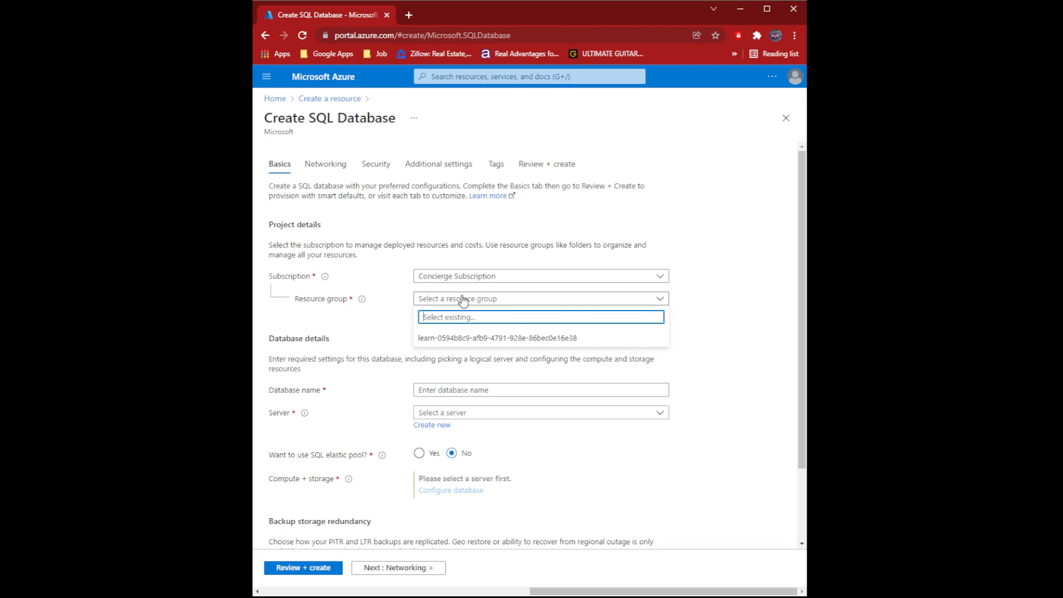
pyautogui.click(475, 336)
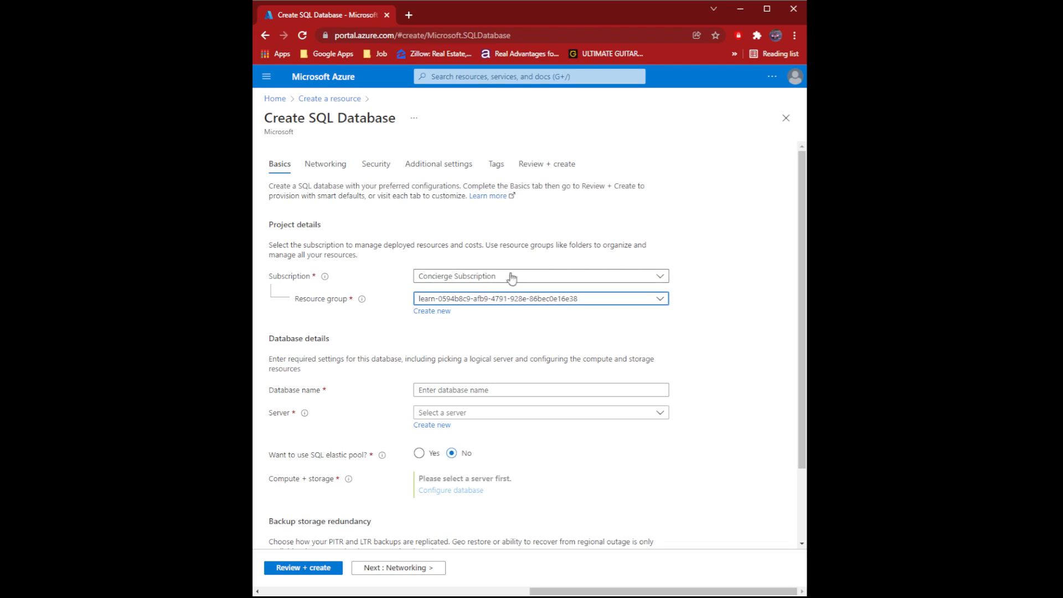
# - Name the database db1 and check the server list, which has no existing servers
pyautogui.scroll(-3, 434, 354)
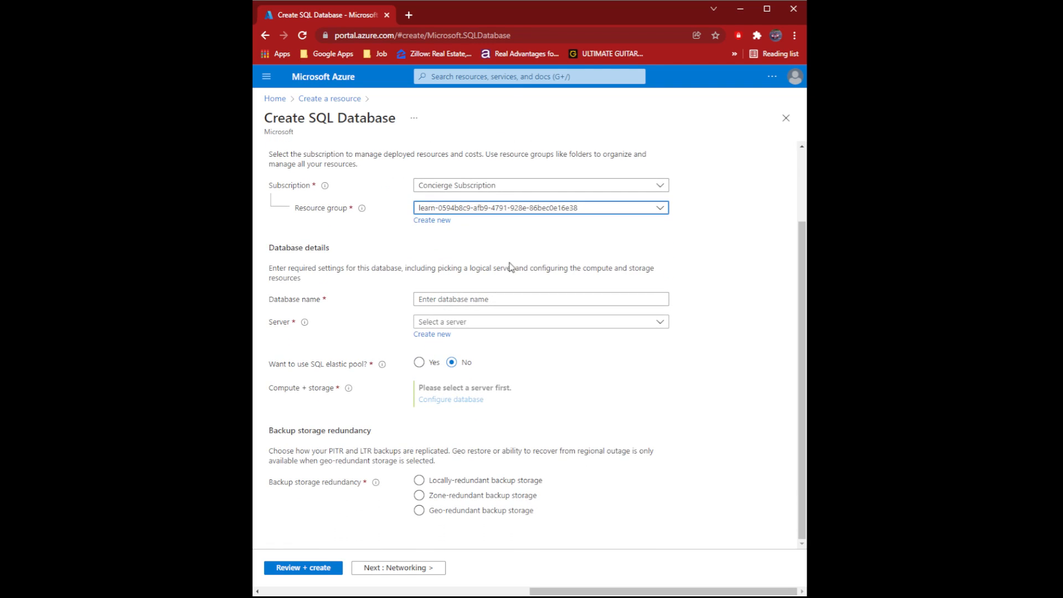
pyautogui.click(458, 299)
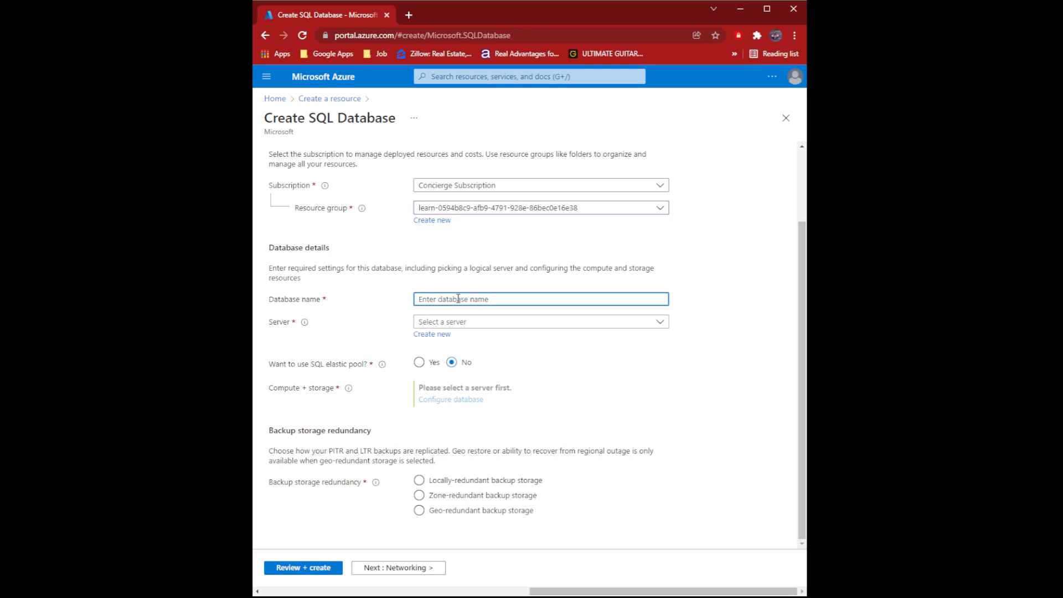
pyautogui.write('db1')
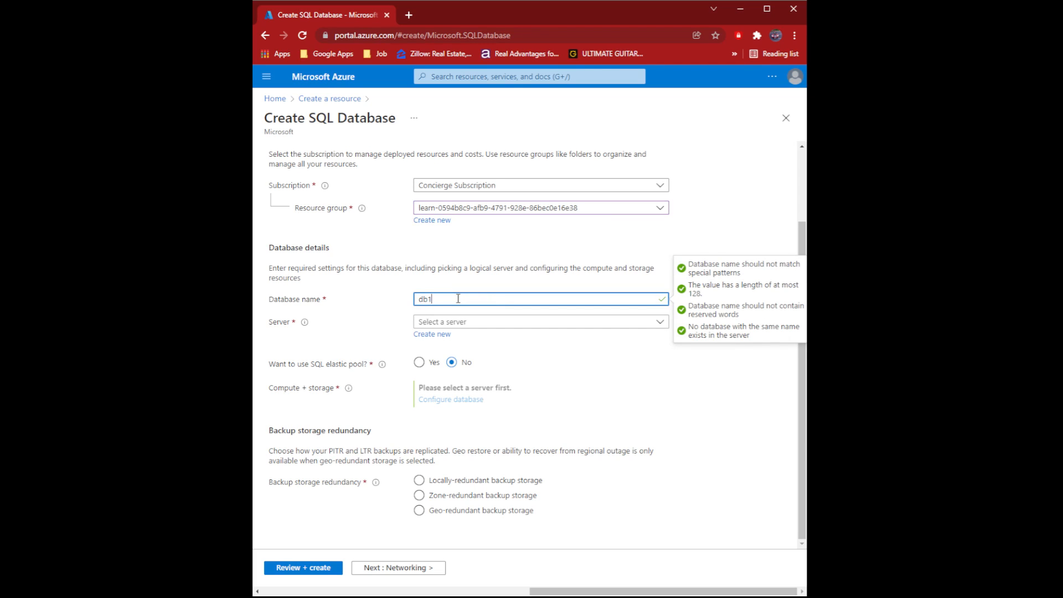
pyautogui.click(488, 324)
pyautogui.click(550, 406)
# - Create a new server named sqlserver58690 and enter its admin login
pyautogui.click(431, 335)
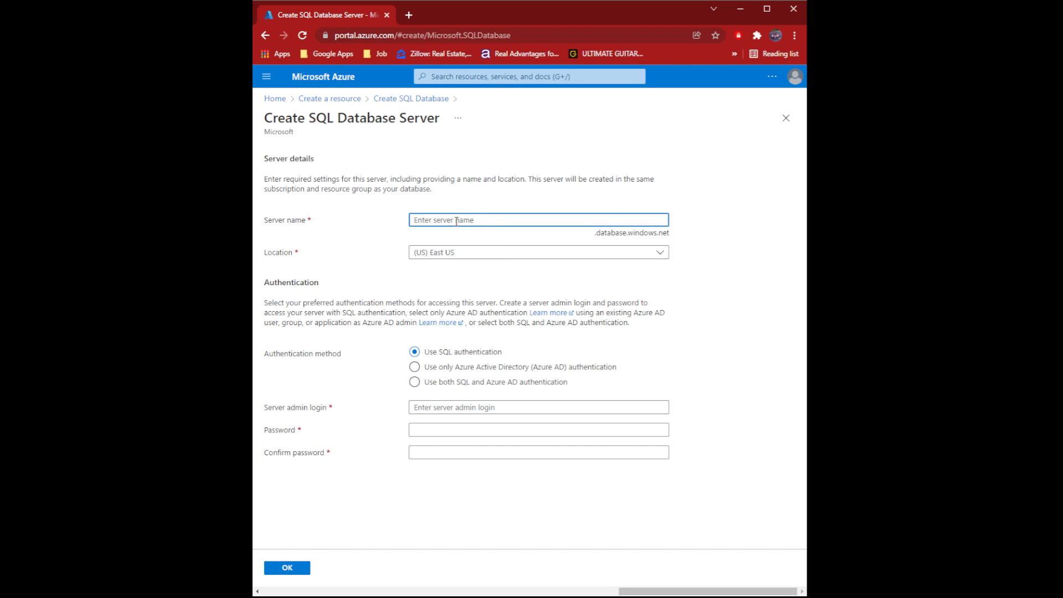
pyautogui.write('sql')
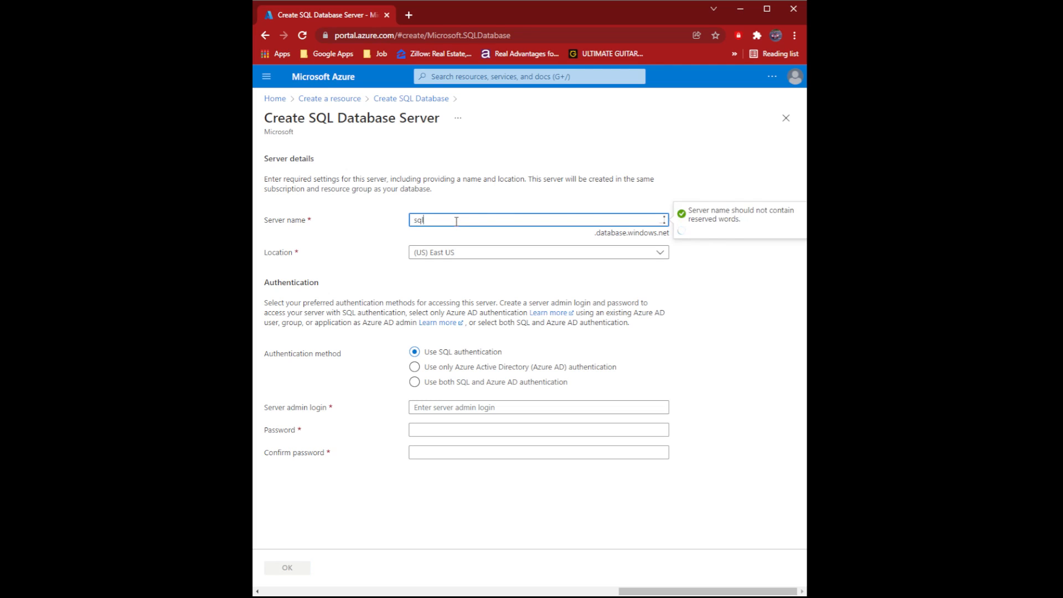
pyautogui.write('server')
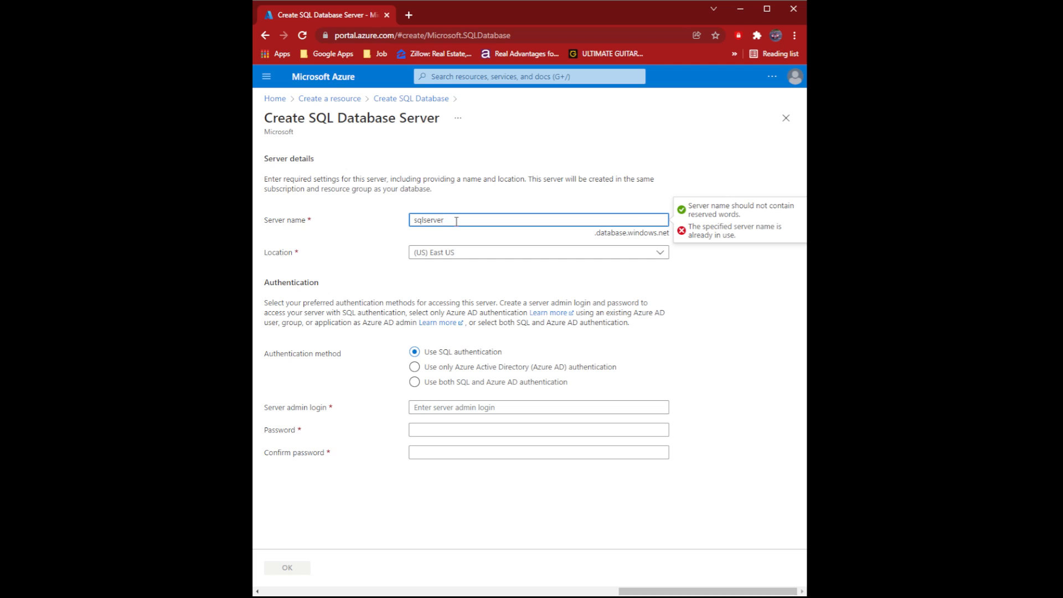
pyautogui.write('58690')
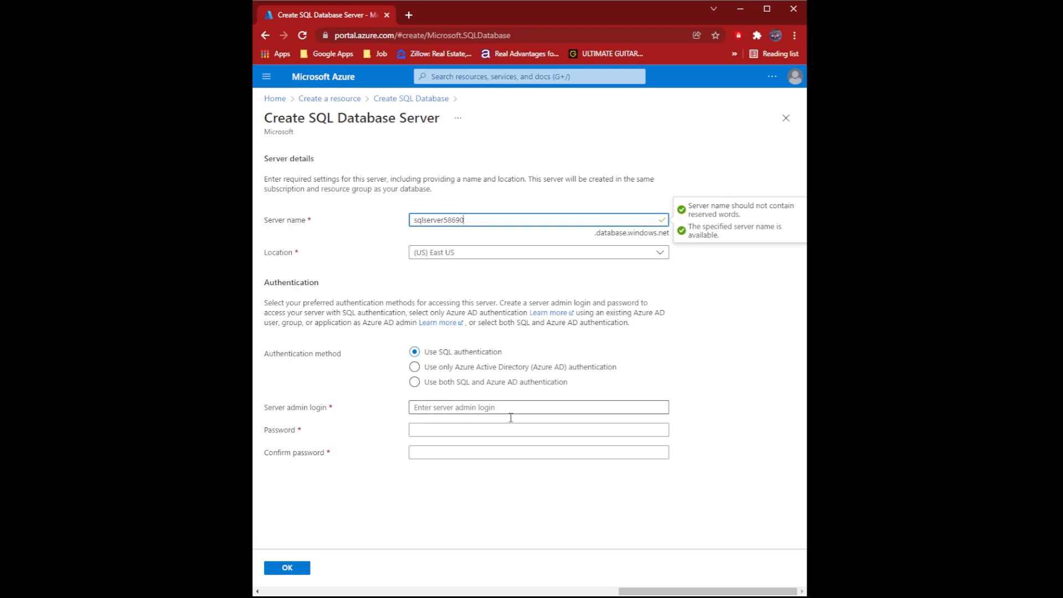
pyautogui.click(444, 407)
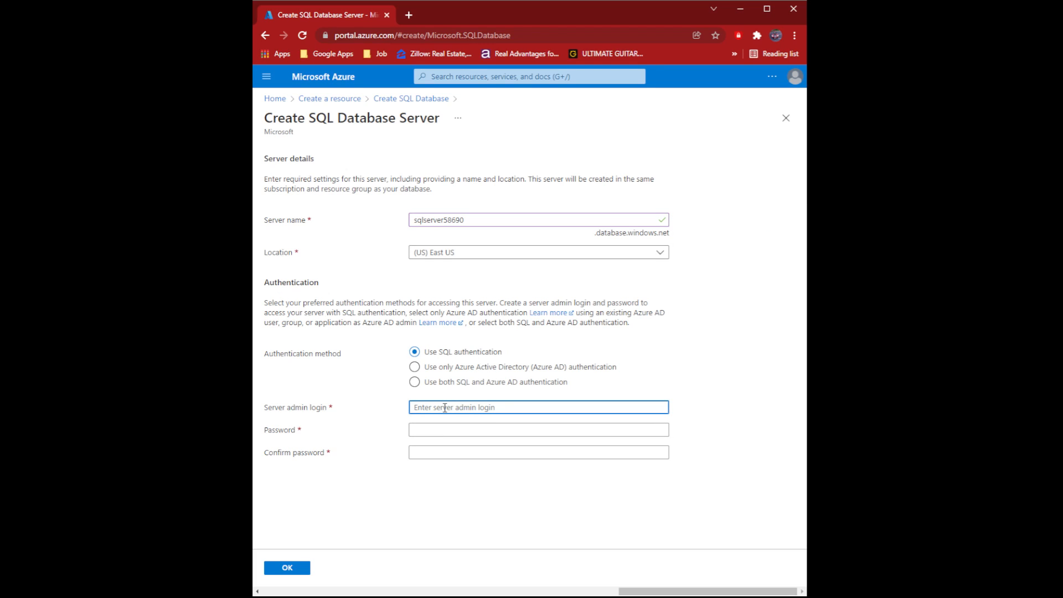
pyautogui.write('sqluser')
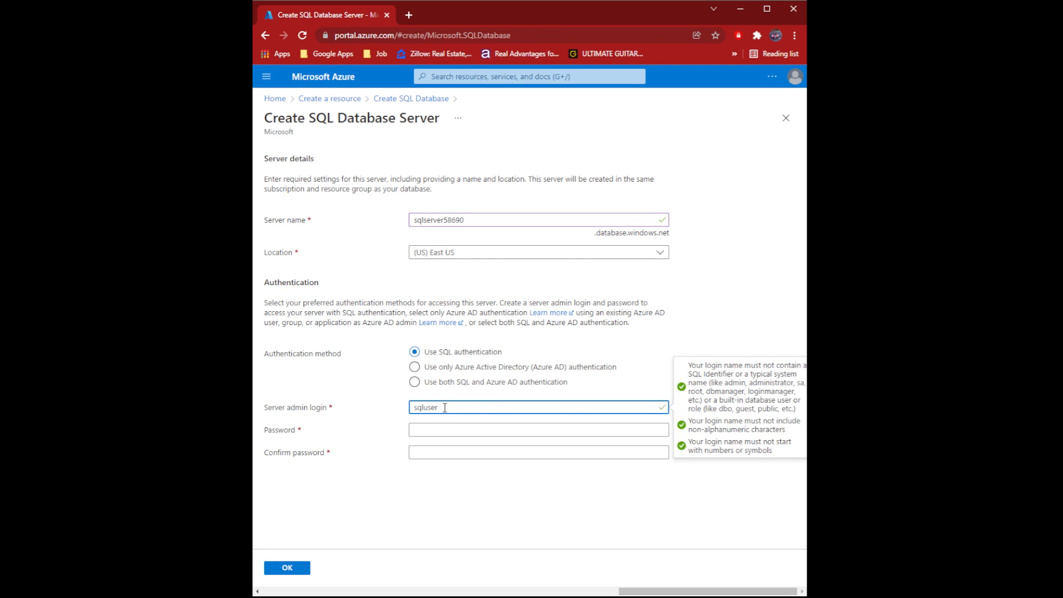
# - Enter the server admin password and confirm it
pyautogui.click(455, 429)
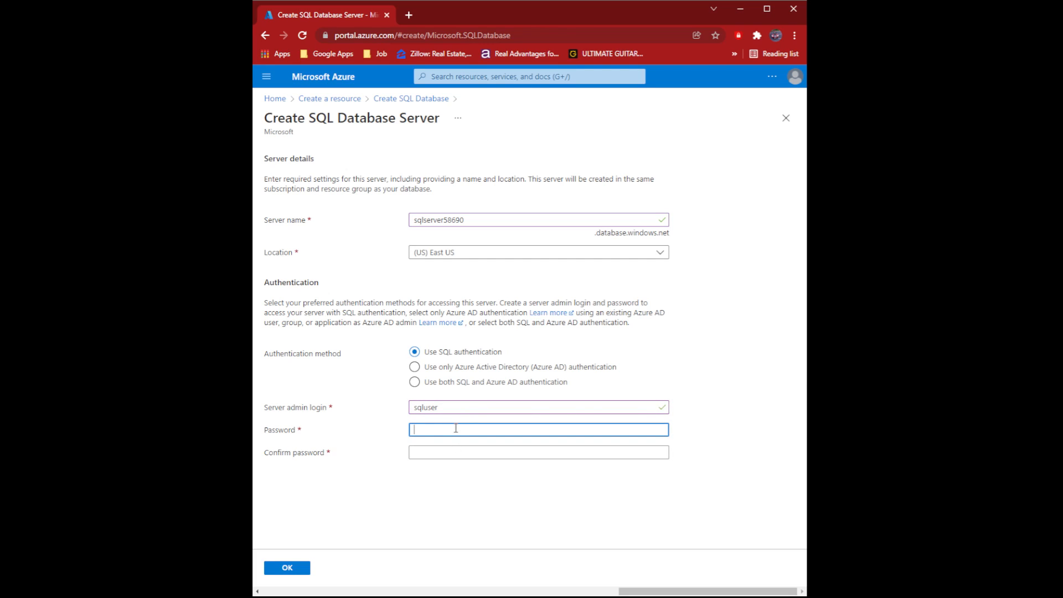
pyautogui.write('Pass')
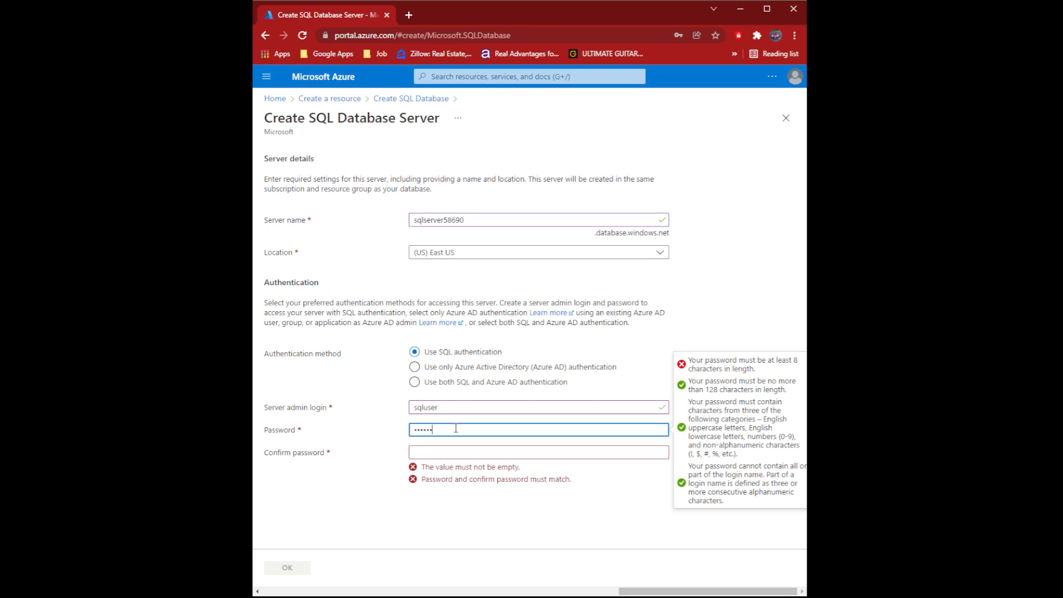
pyautogui.write('••••••••')
pyautogui.click(460, 449)
pyautogui.write('••••')
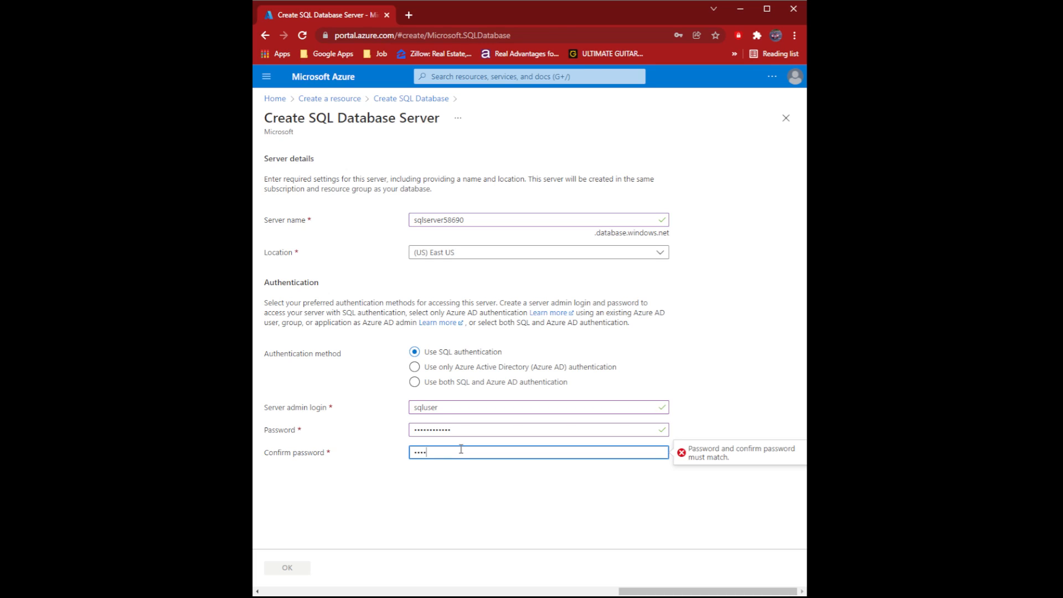
pyautogui.write('••••••••')
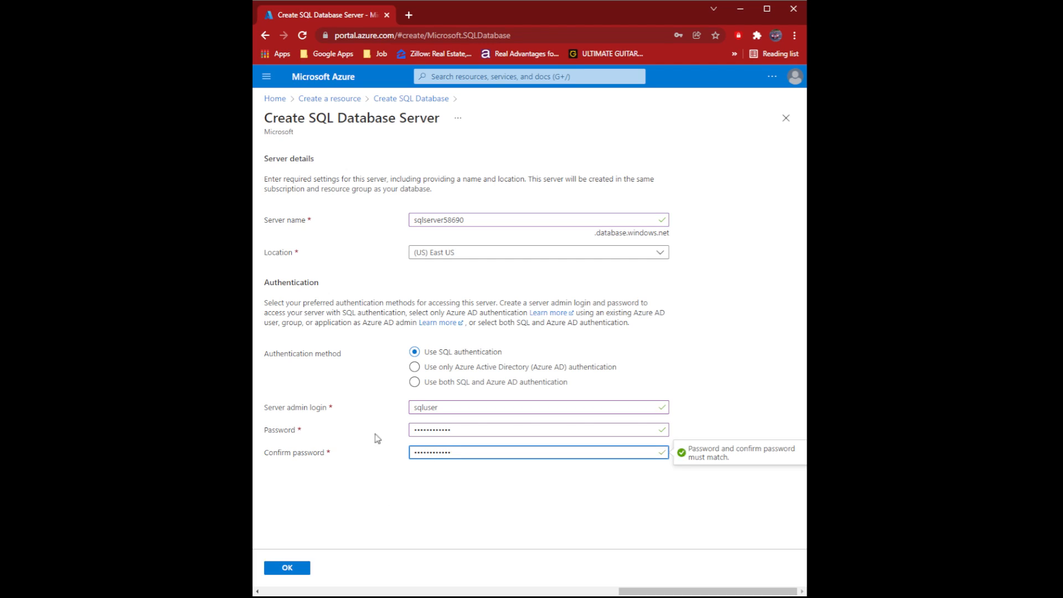
# - Assign the new server sqlserver58690 (East US) to db1 and finish the Basics tab
pyautogui.click(286, 569)
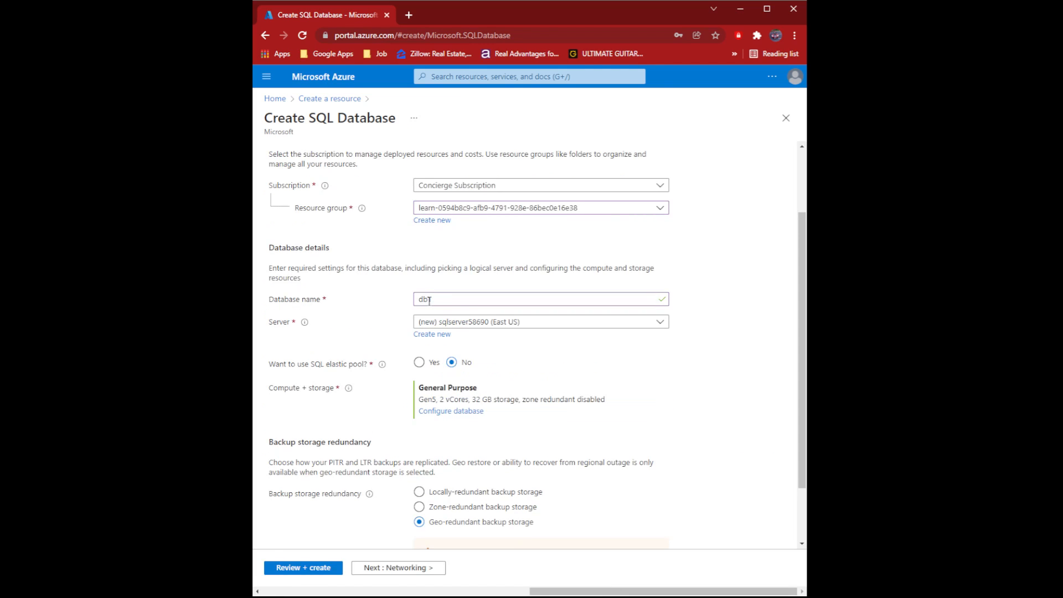
pyautogui.scroll(-1, 448, 310)
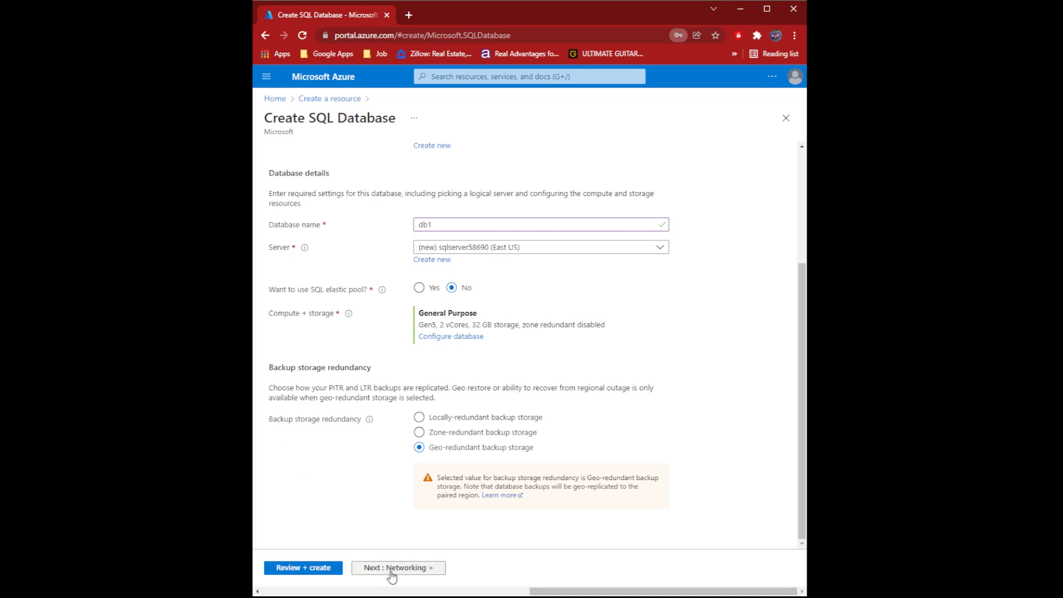
pyautogui.click(359, 569)
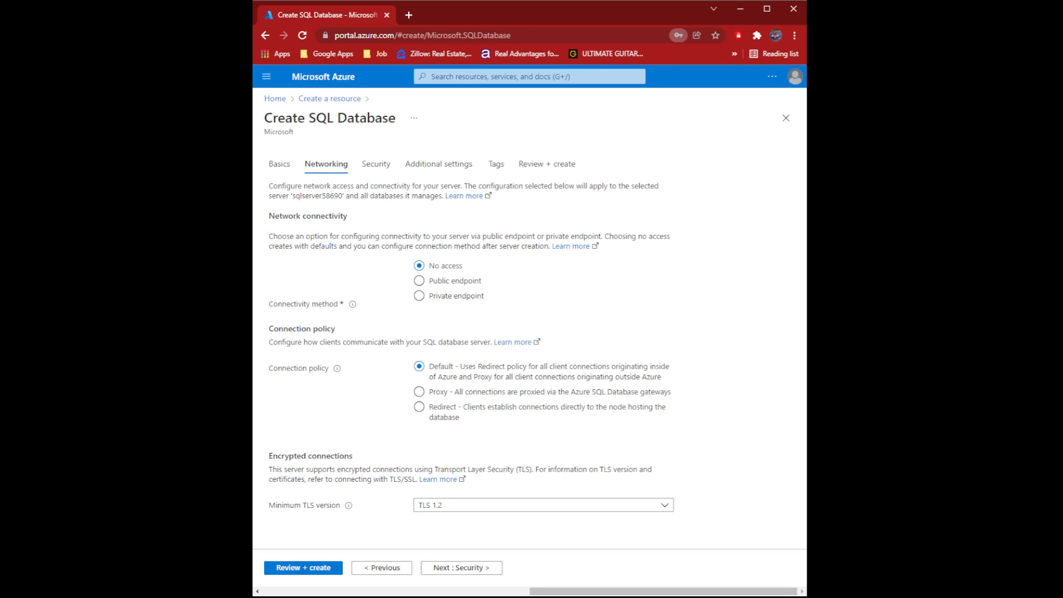
# - Set network connectivity to Public endpoint and continue to Security
pyautogui.click(420, 281)
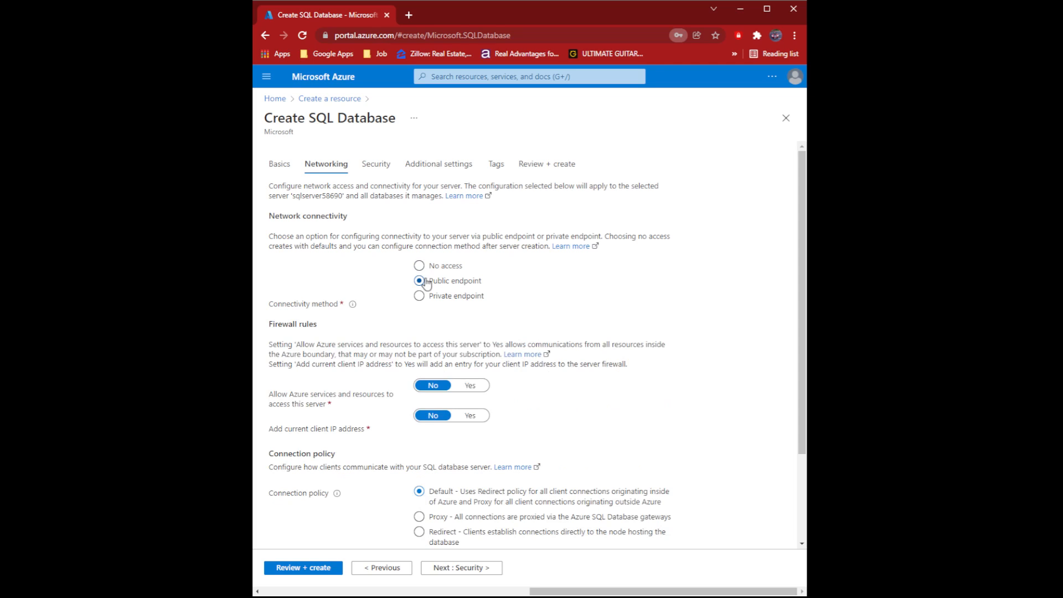
pyautogui.scroll(-2, 436, 280)
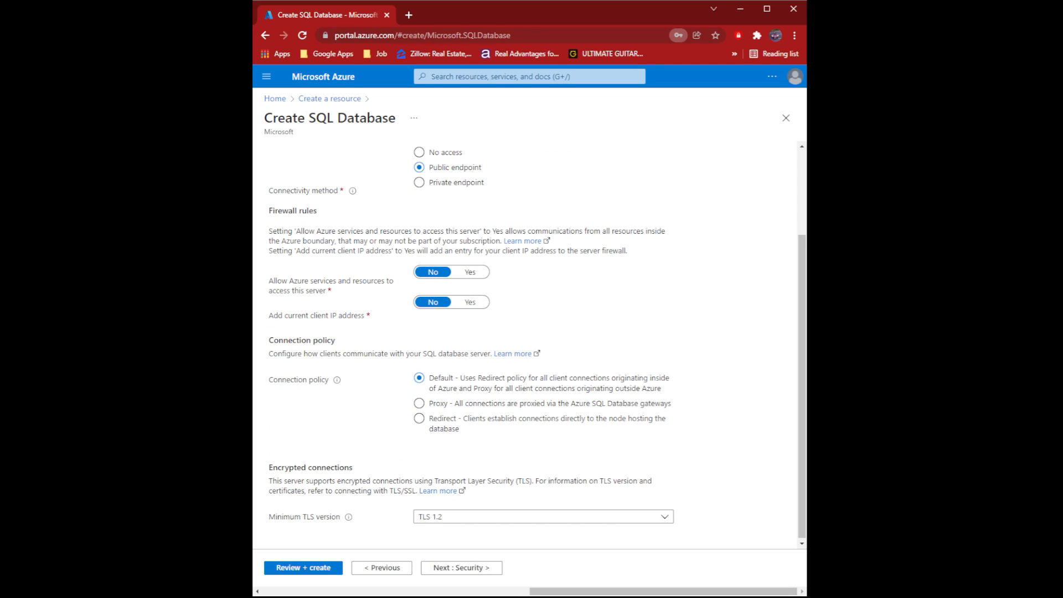
pyautogui.click(473, 568)
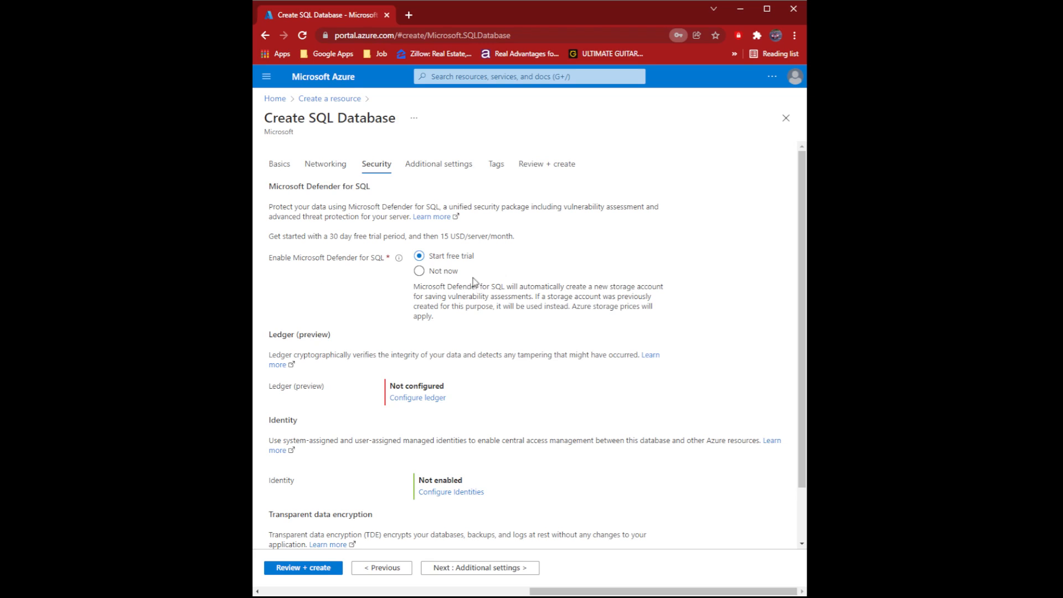
# - Set Microsoft Defender for SQL to Not now and continue to Additional settings
pyautogui.click(419, 271)
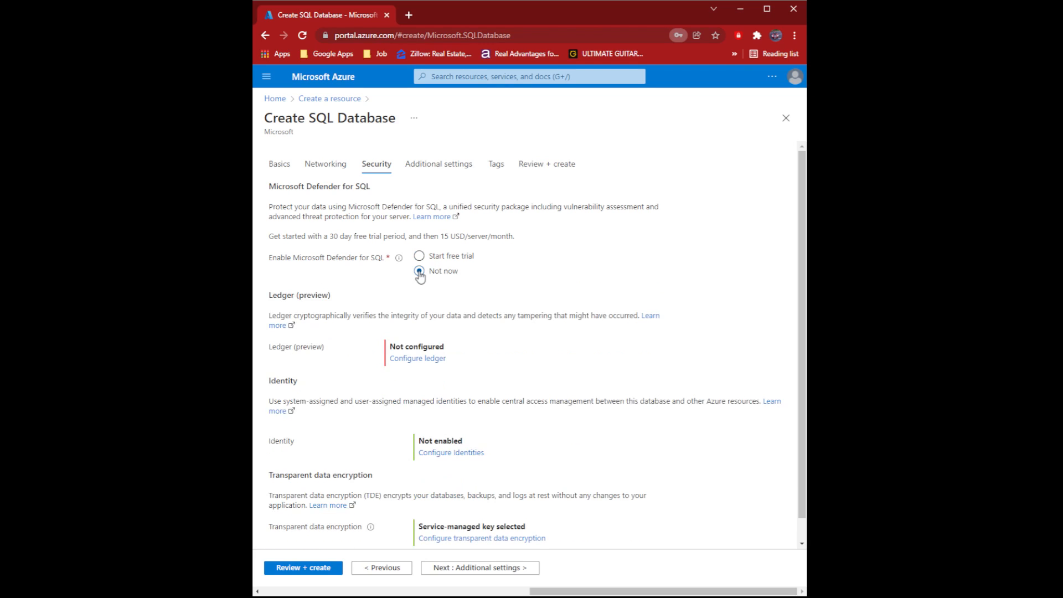
pyautogui.scroll(-1, 475, 331)
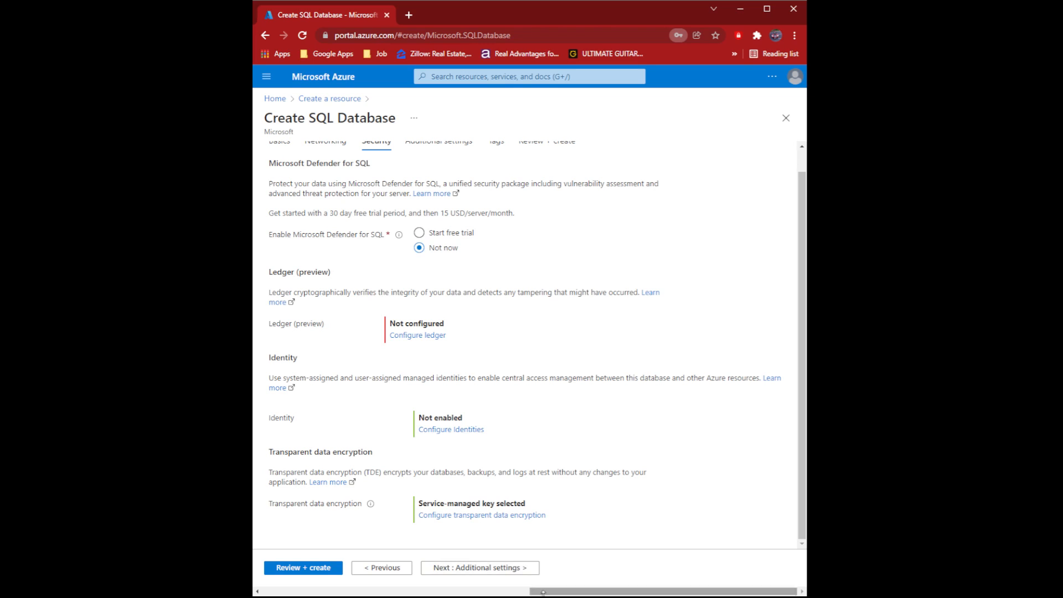
pyautogui.click(505, 568)
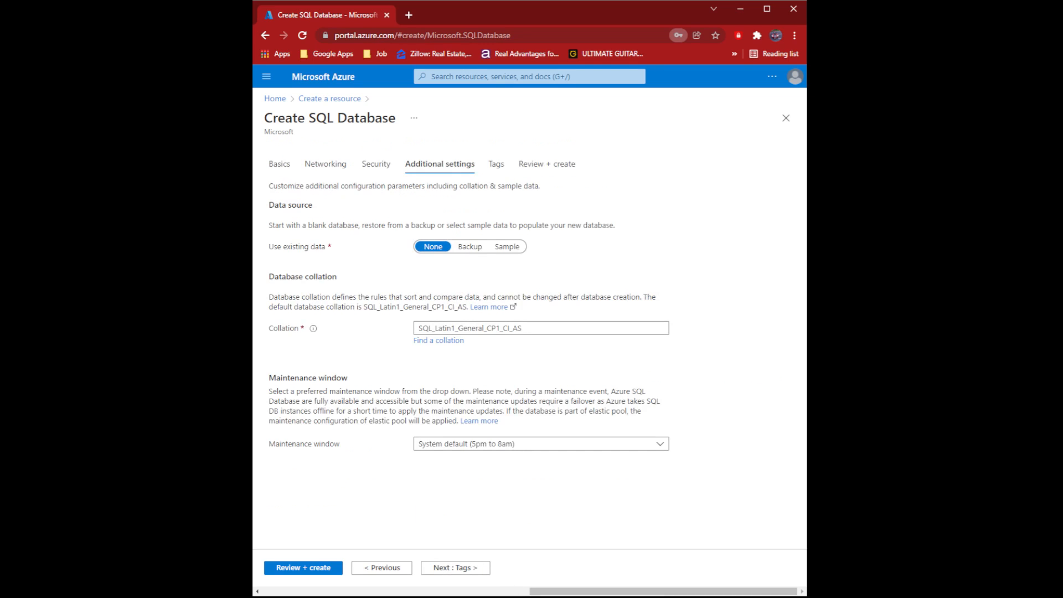
# - Populate db1 with the AdventureWorksLT sample data and open the Review + create summary
pyautogui.click(511, 249)
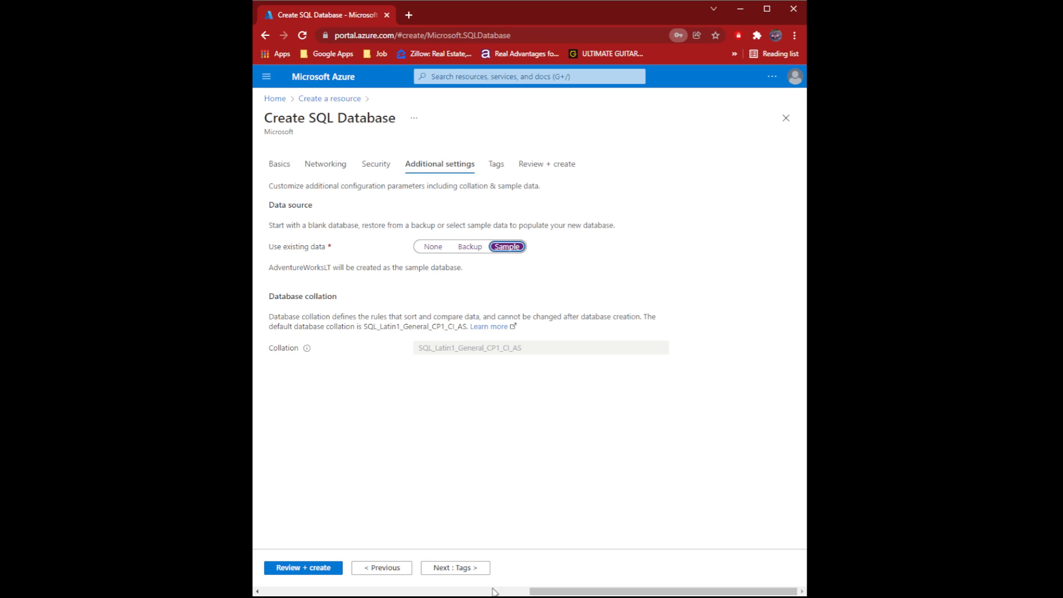
pyautogui.click(297, 569)
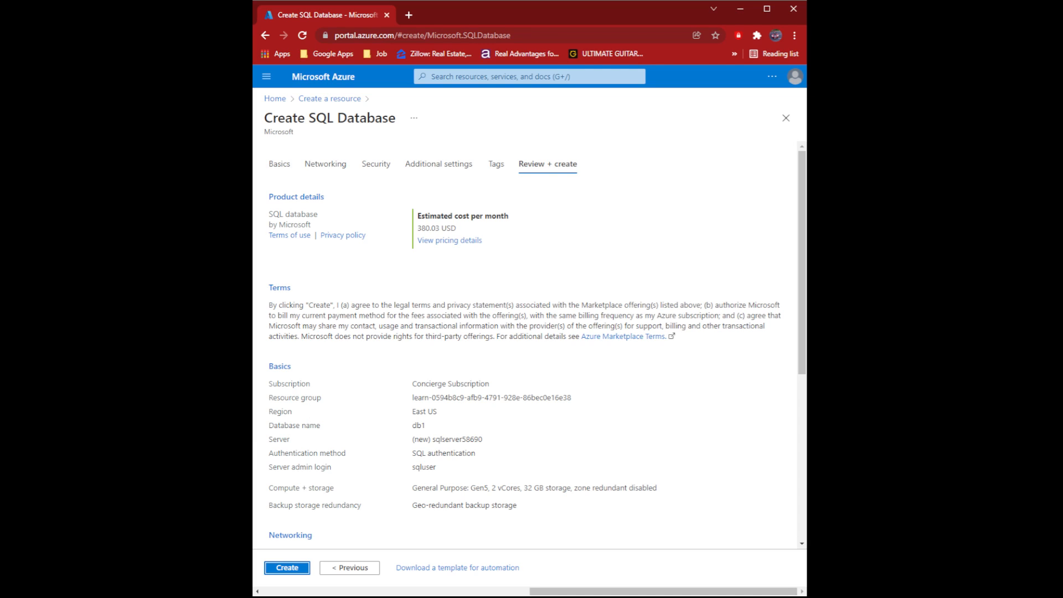
# - Review the 380.03 USD/month summary and create db1 with server sqlserver58690
pyautogui.scroll(-5, 369, 382)
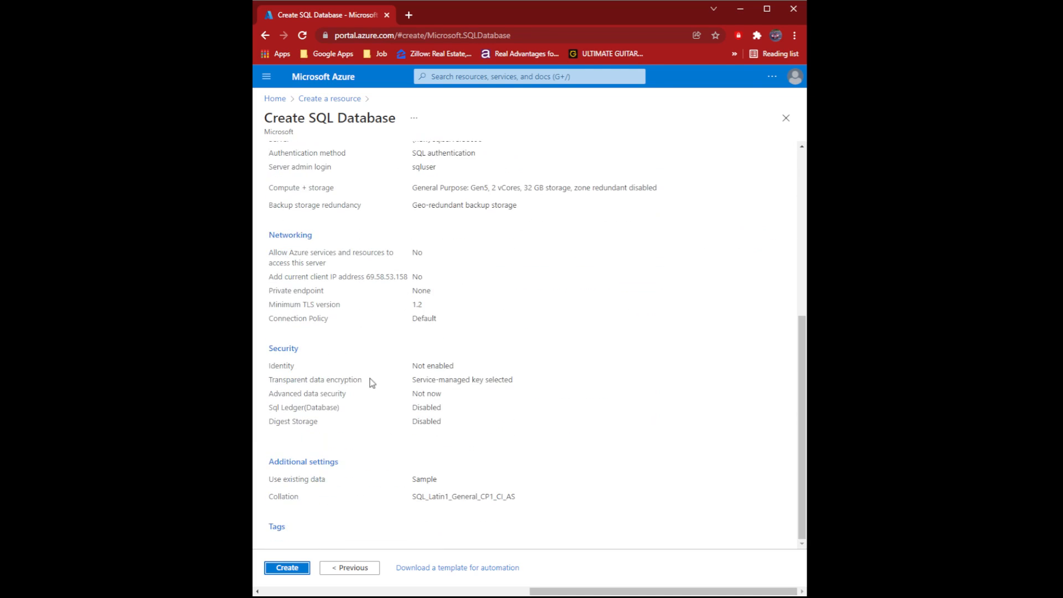
pyautogui.scroll(5, 456, 403)
pyautogui.scroll(-5, 456, 404)
pyautogui.click(287, 569)
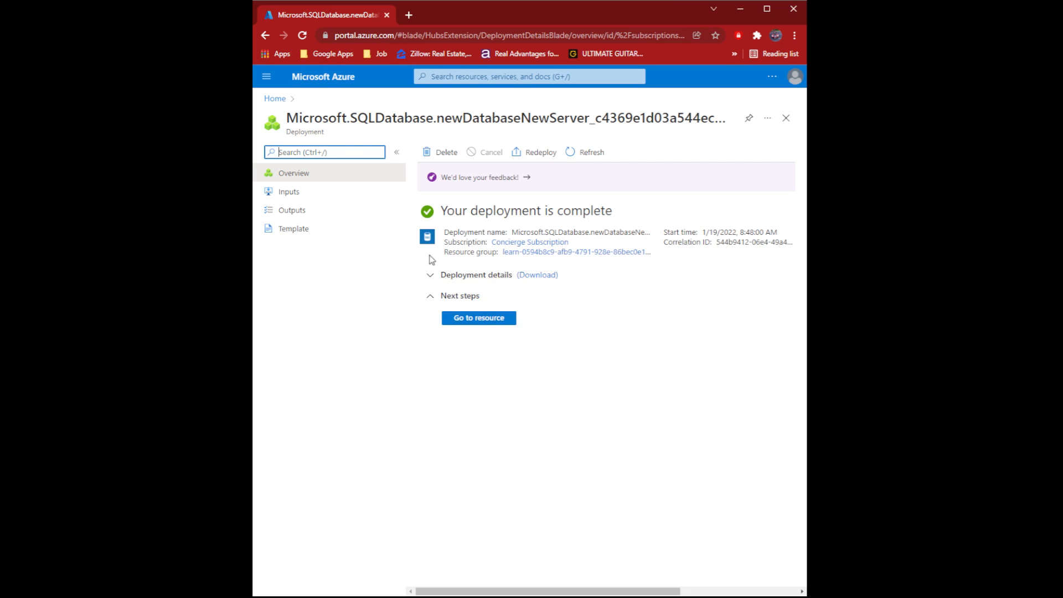
# - From the deployed db1, allow Azure services through the server firewall and save
pyautogui.click(453, 317)
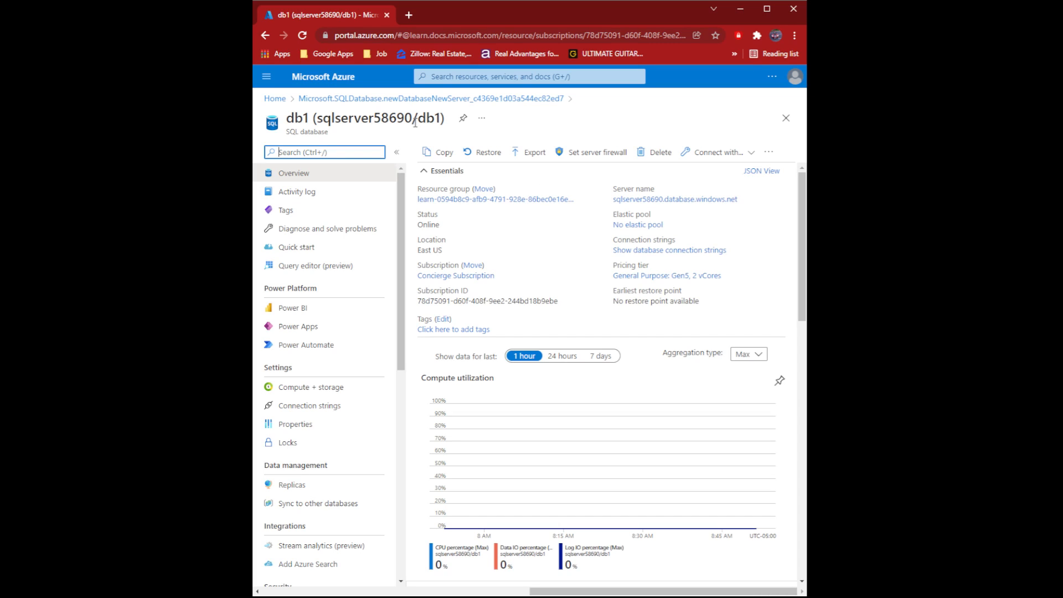
pyautogui.click(580, 160)
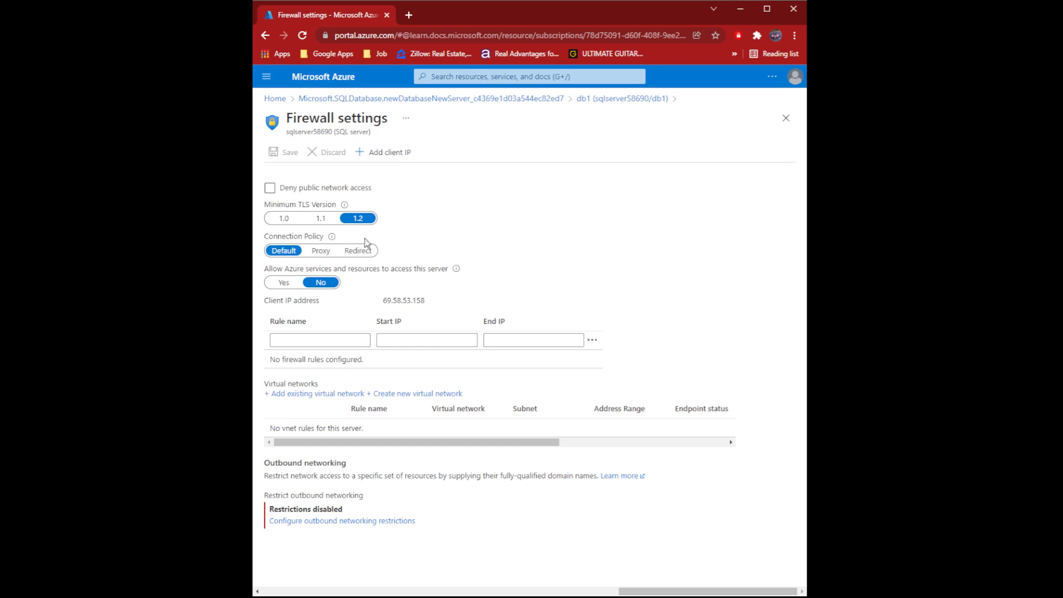
pyautogui.click(297, 284)
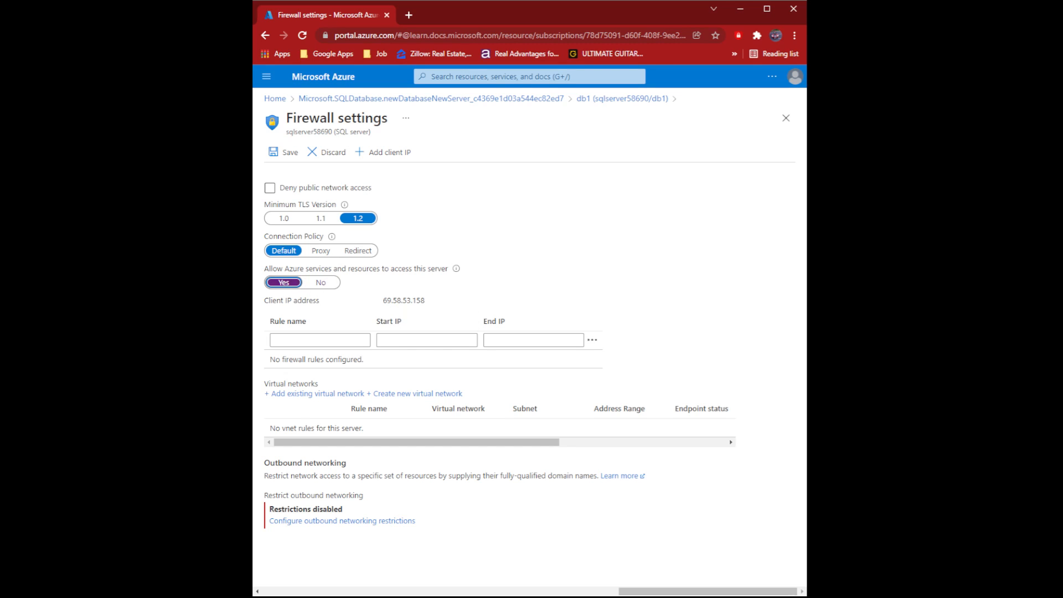
pyautogui.click(282, 158)
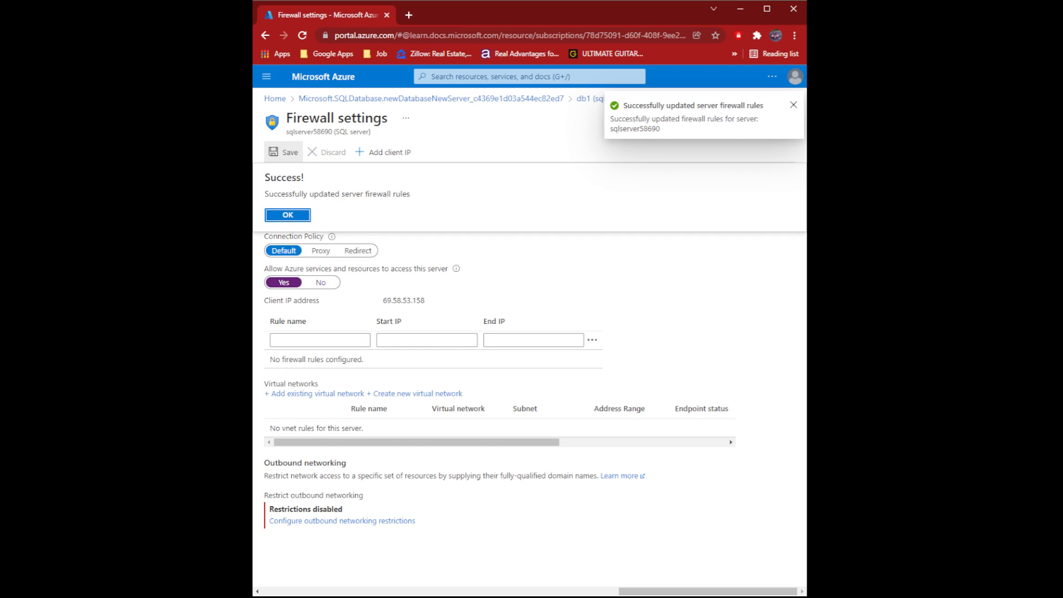
# - Open db1's Query editor via All resources
pyautogui.click(269, 76)
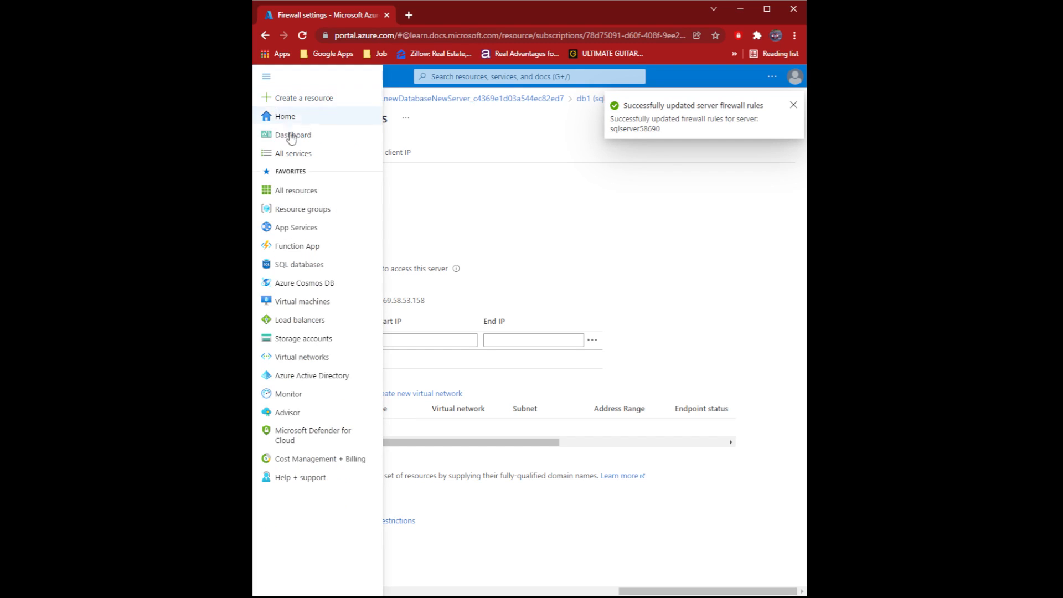
pyautogui.click(303, 191)
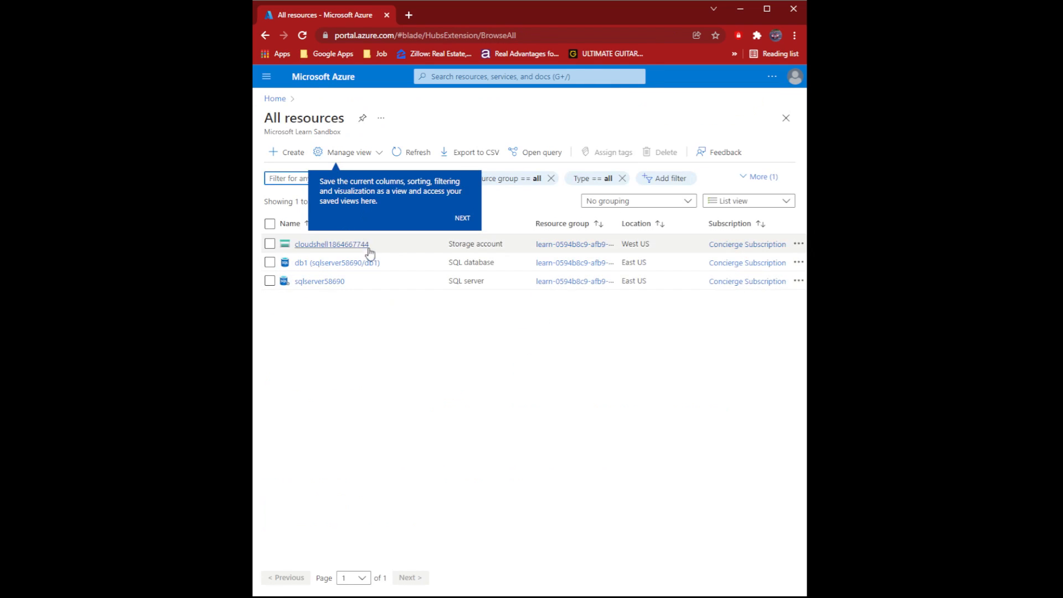
pyautogui.moveTo(354, 264)
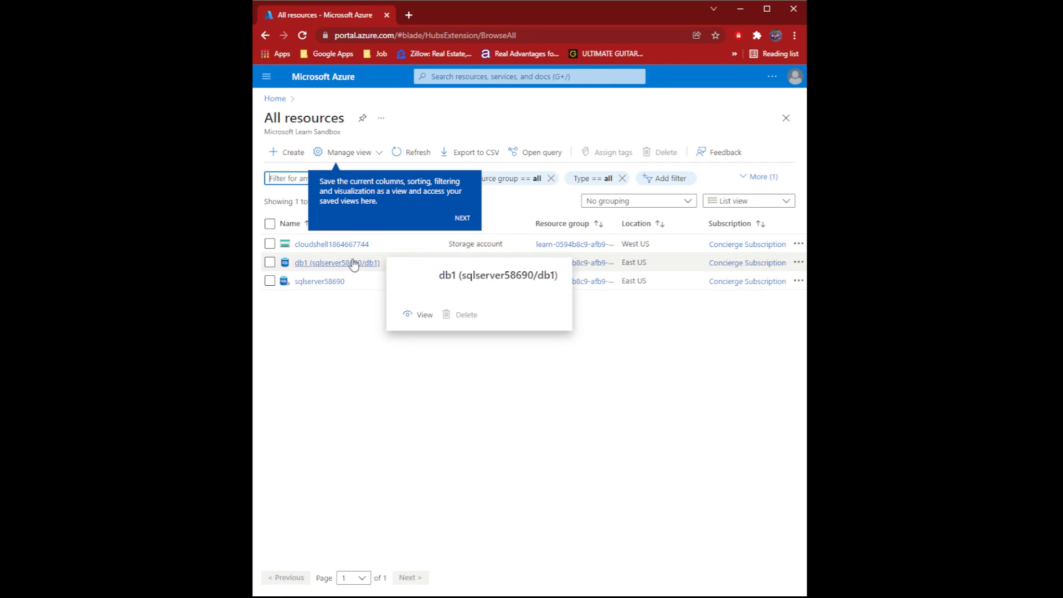
pyautogui.click(337, 264)
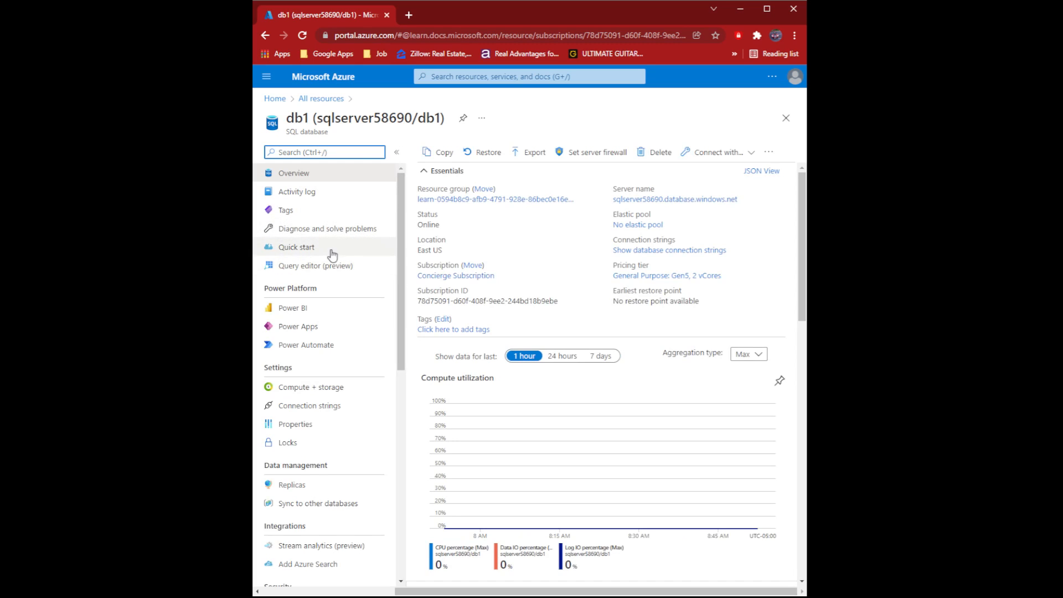
pyautogui.click(319, 267)
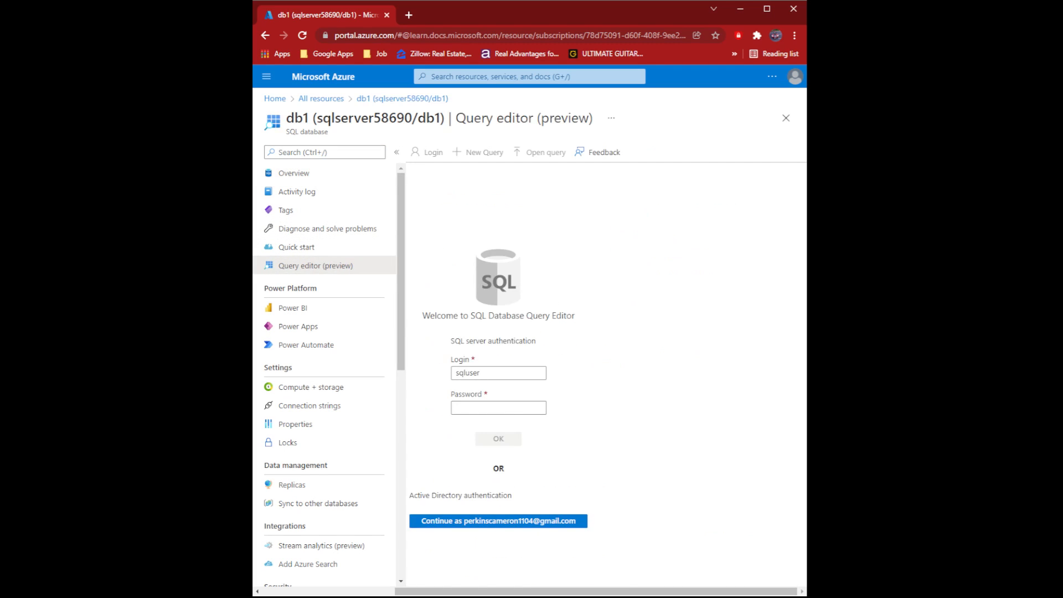
# - Attempt SQL sign-in, then return to Overview after the client-IP firewall refusal, discarding edits
pyautogui.click(474, 408)
pyautogui.write('••')
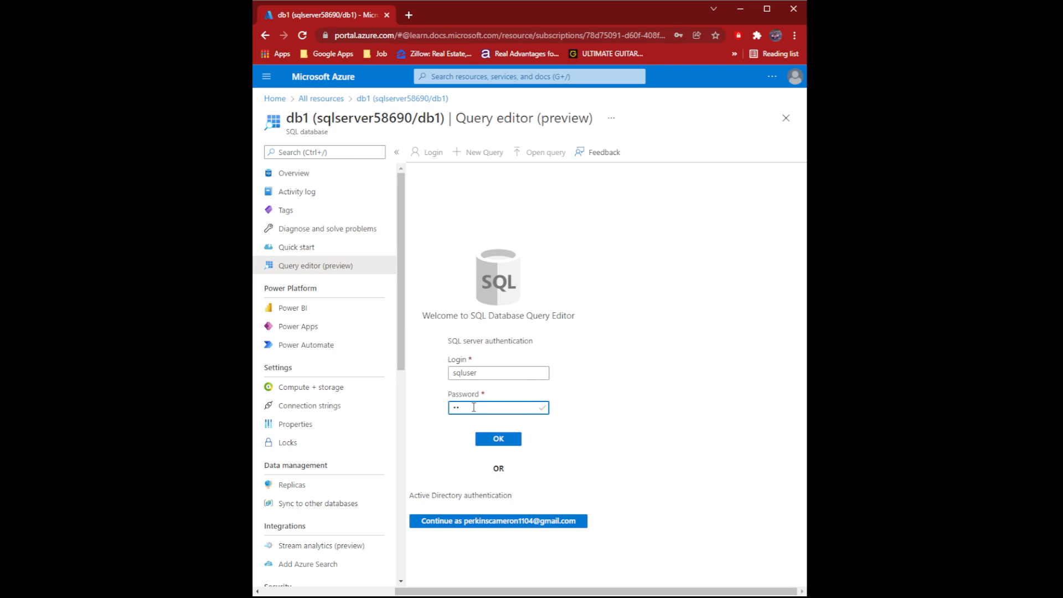
pyautogui.write('•••••••')
pyautogui.click(492, 438)
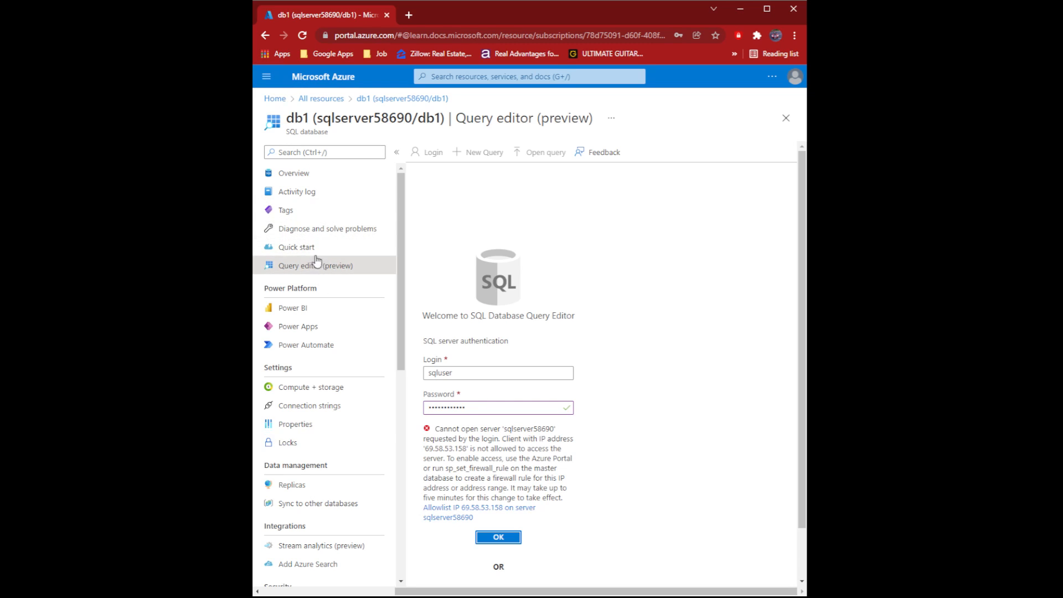
pyautogui.click(286, 173)
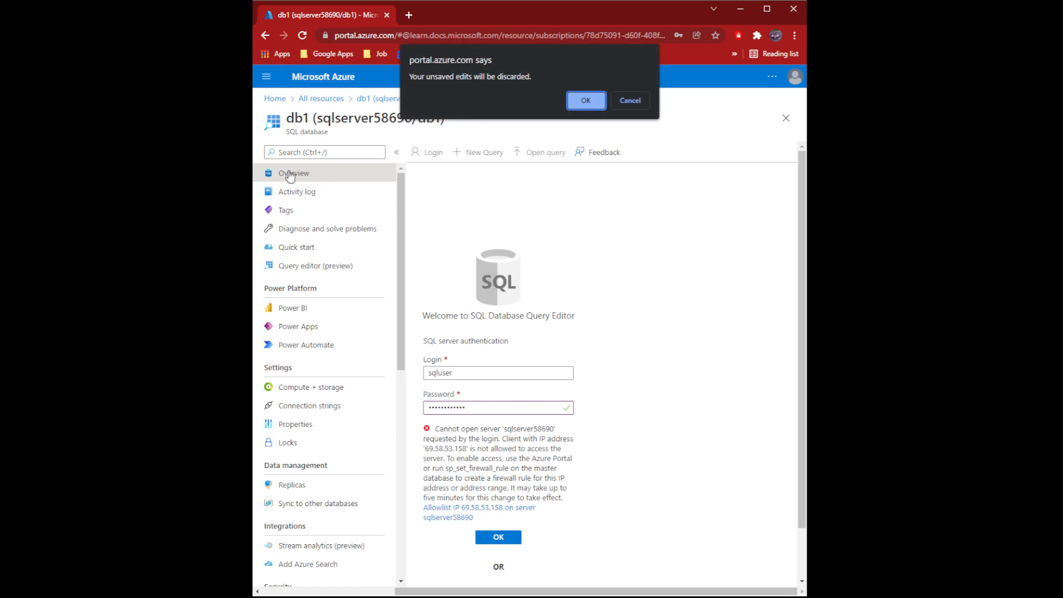
pyautogui.click(588, 102)
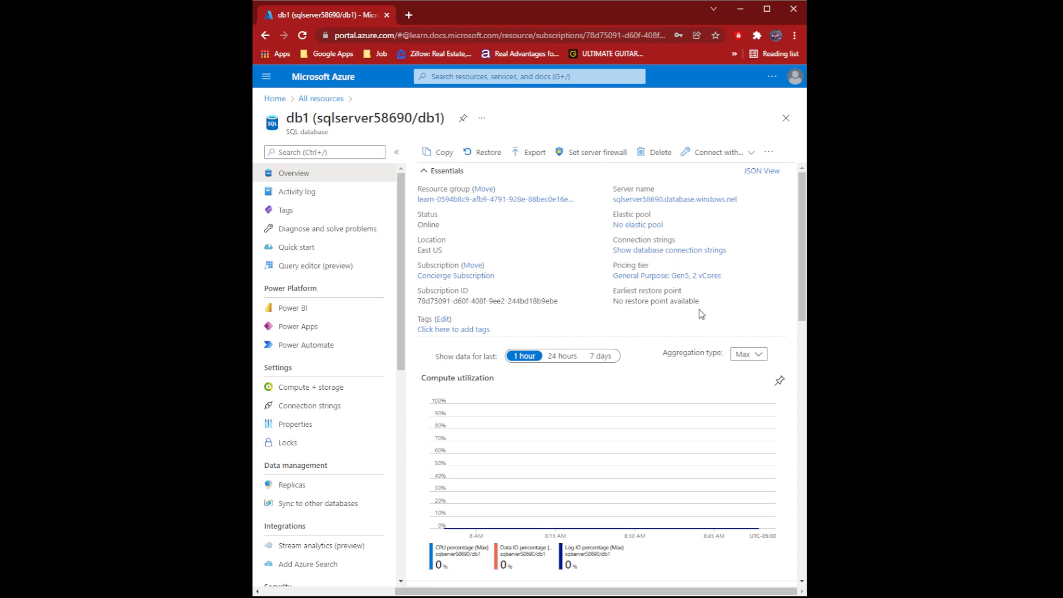
# - Add a firewall rule for the client computer's IP on sqlserver58690 and save it
pyautogui.click(597, 160)
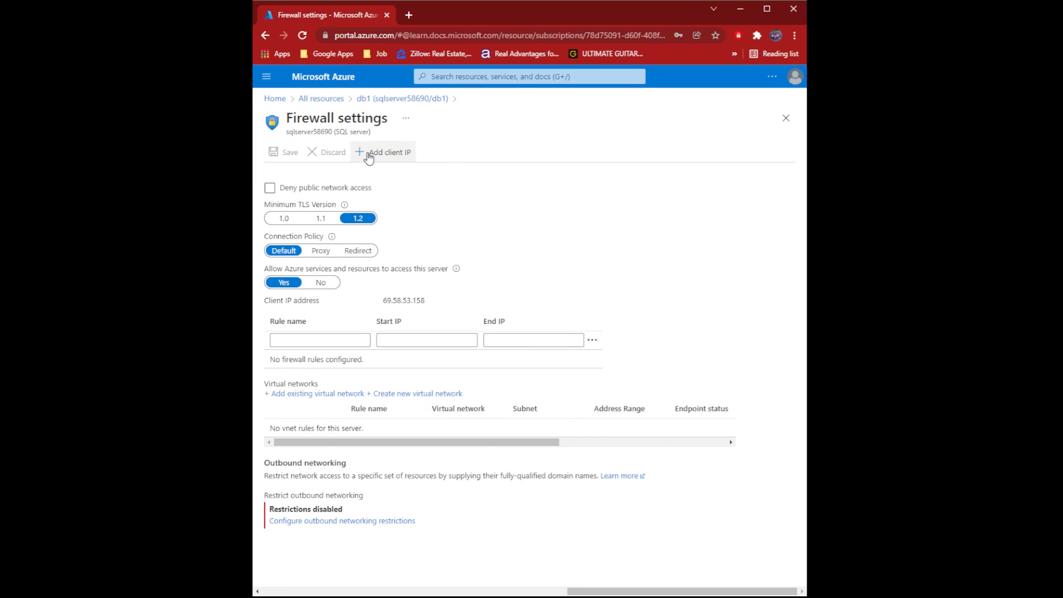
pyautogui.click(372, 157)
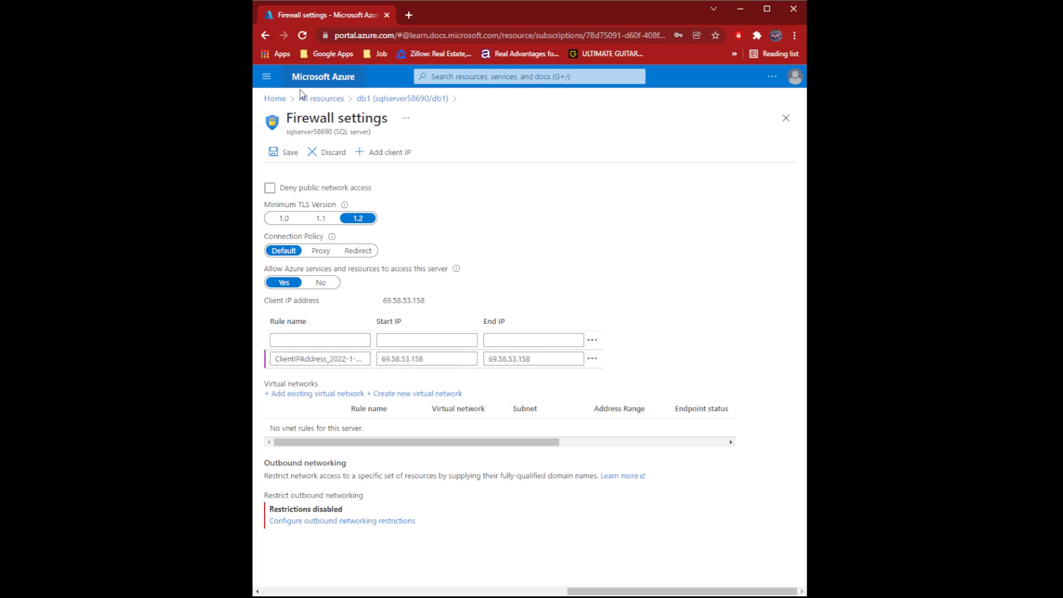
pyautogui.click(279, 150)
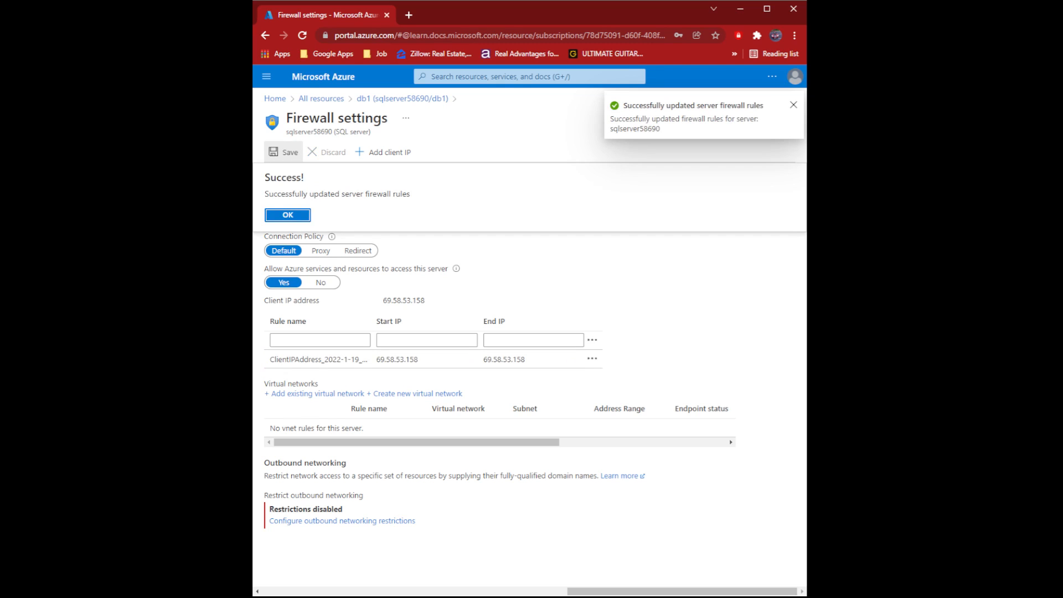
pyautogui.click(266, 76)
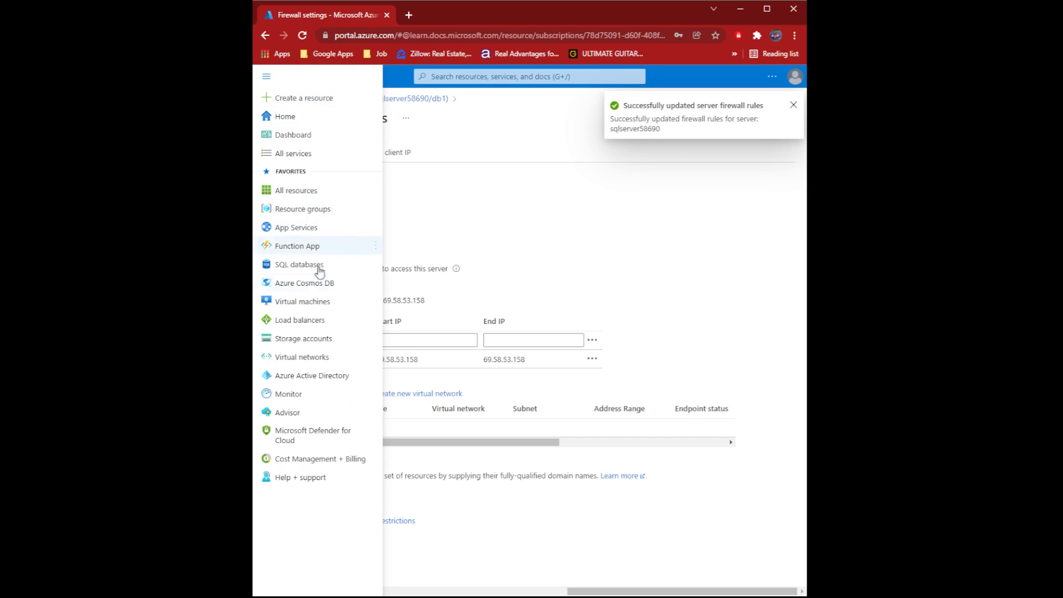
# - Open db1's Query editor (preview) from All resources and sign in as sqluser with the SQL password
pyautogui.click(297, 190)
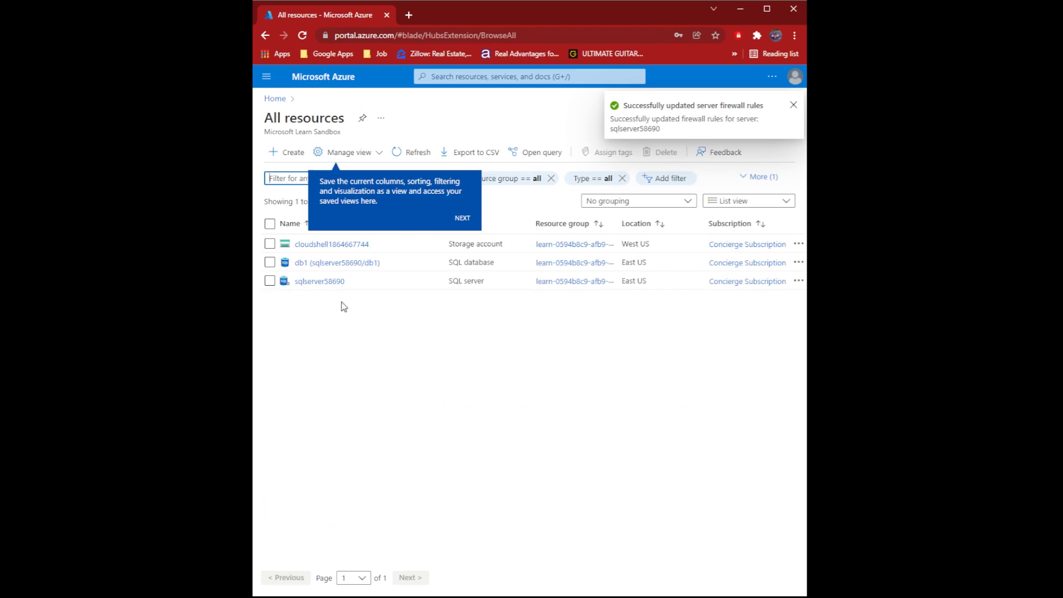
pyautogui.click(333, 262)
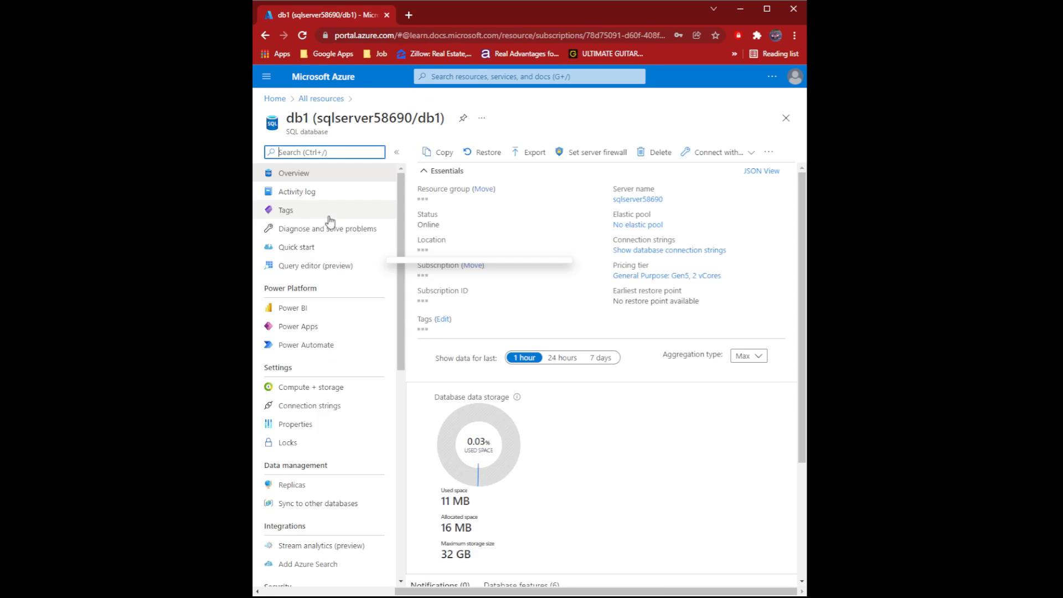
pyautogui.click(307, 267)
pyautogui.click(502, 406)
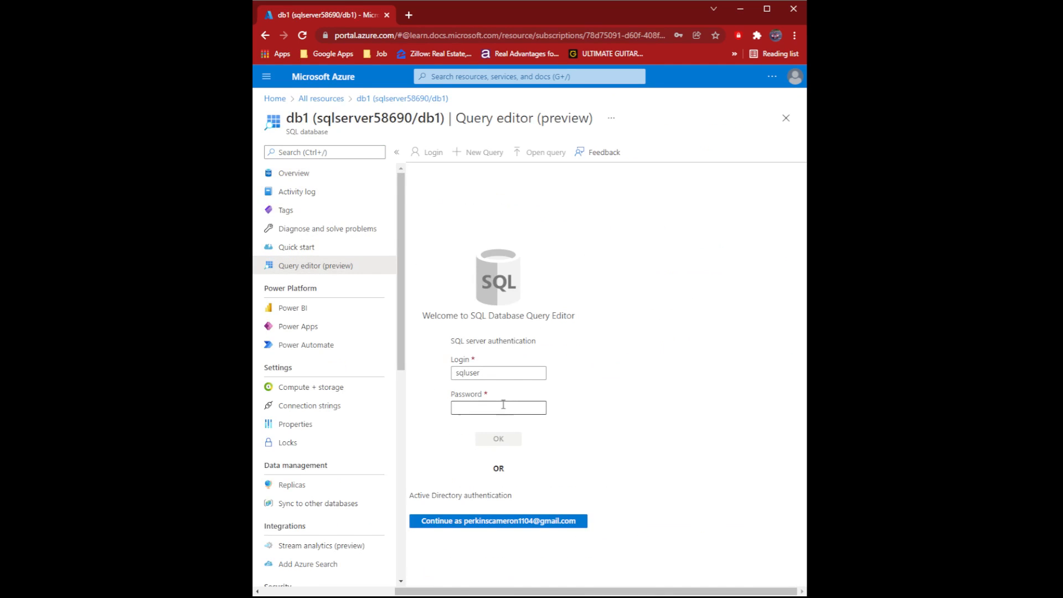
pyautogui.write('••')
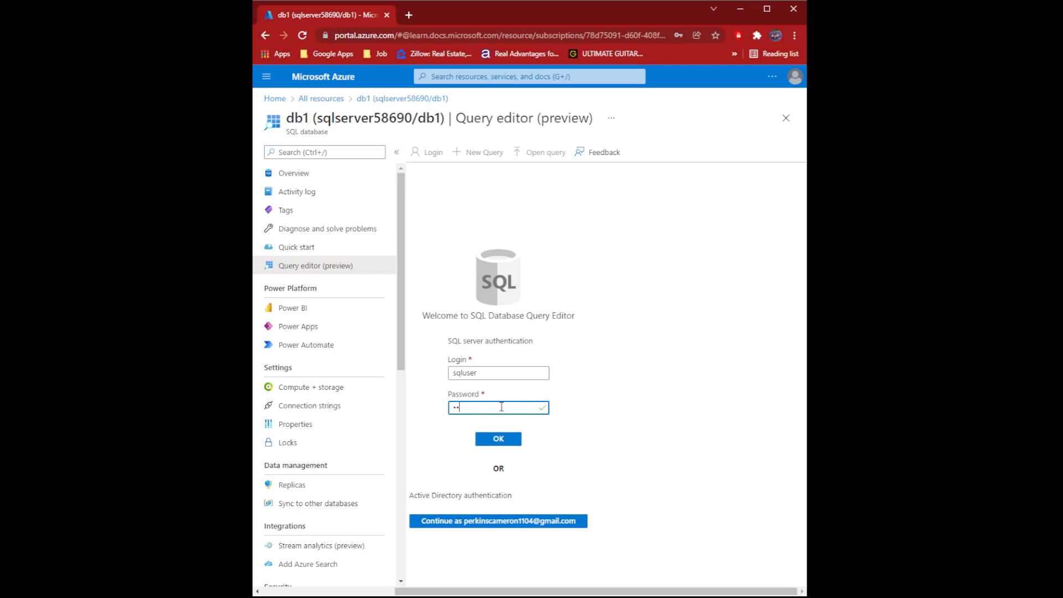
pyautogui.write('•••••••')
pyautogui.press('Return')
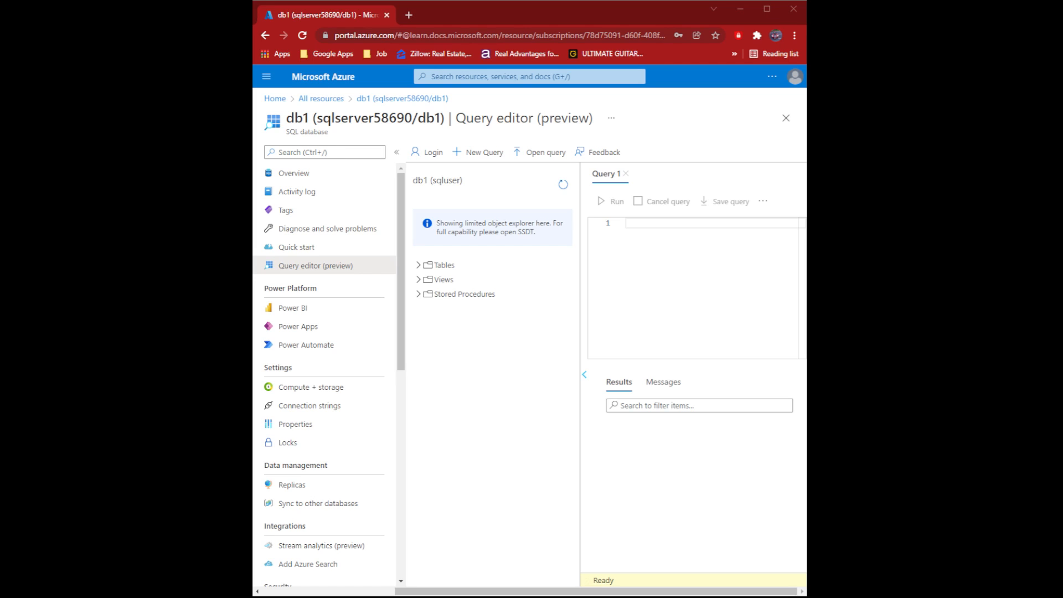
# - Paste the SalesLT.ProductCategory–Product join query into Query 1 and run it
pyautogui.click(613, 257)
pyautogui.write('SELECT TOP 20 pc.Name as CategoryName, p.name as ProductName FROM SalesLT.ProductCategory pc JOIN SalesLT.Product p ON pc.productcategoryid = p.productcategoryid;')
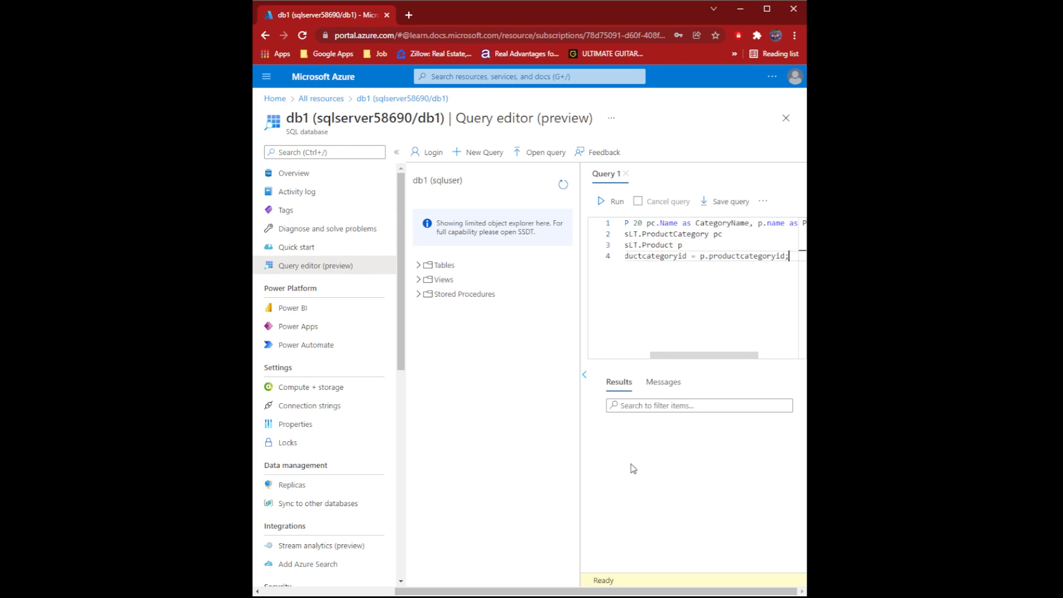
pyautogui.click(609, 208)
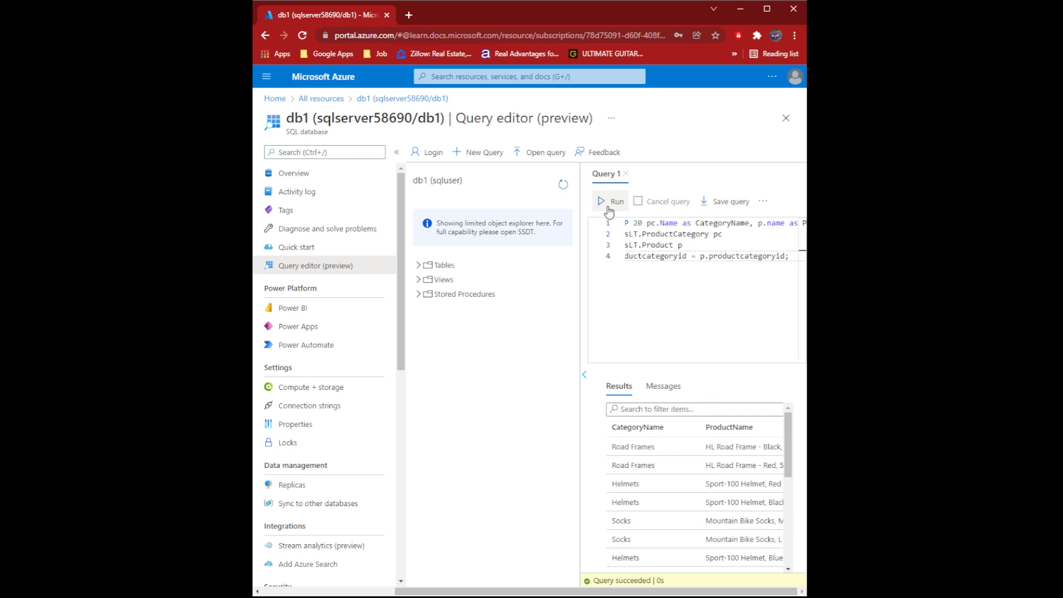